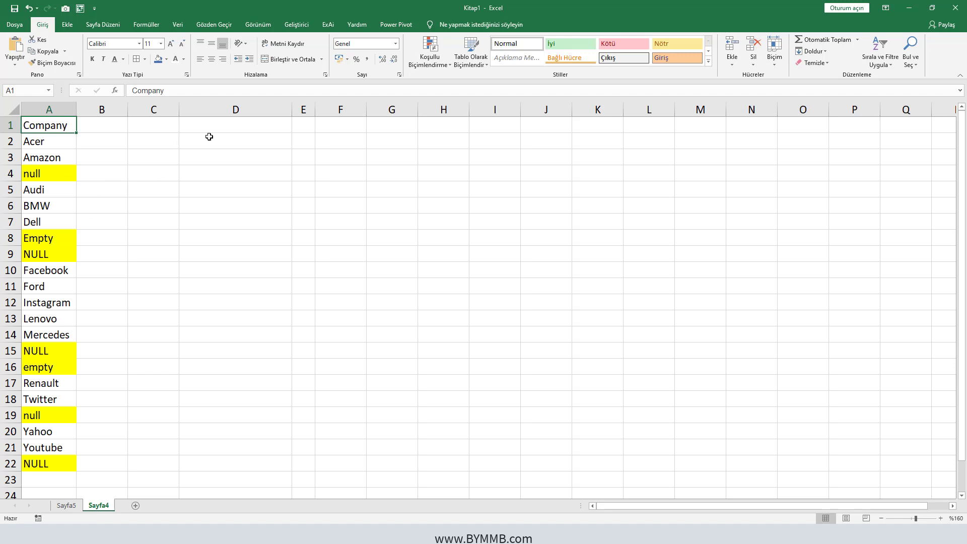
Review the Company list and its placeholder entries null, Empty, NULL and empty in column A.
left_click_drag(45, 142, 41, 288)
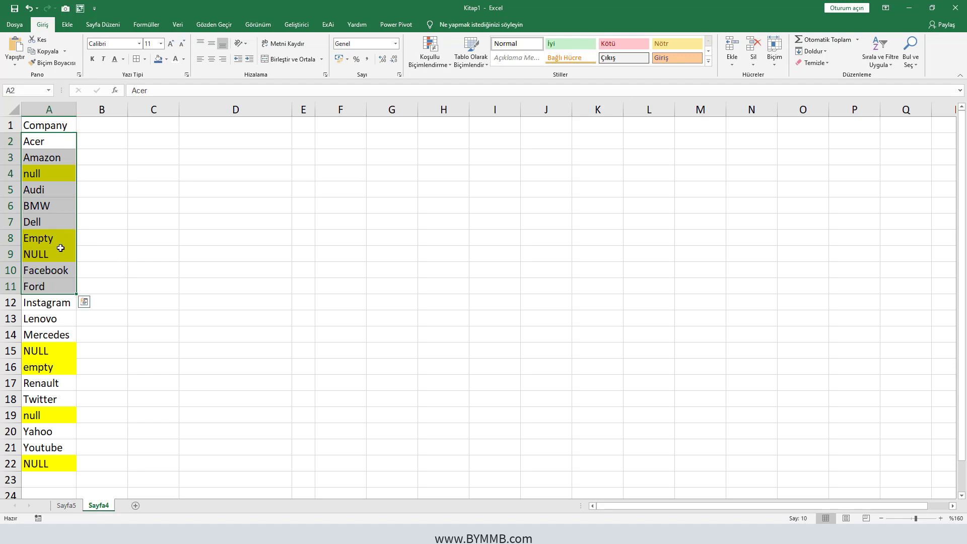
left_click(55, 126)
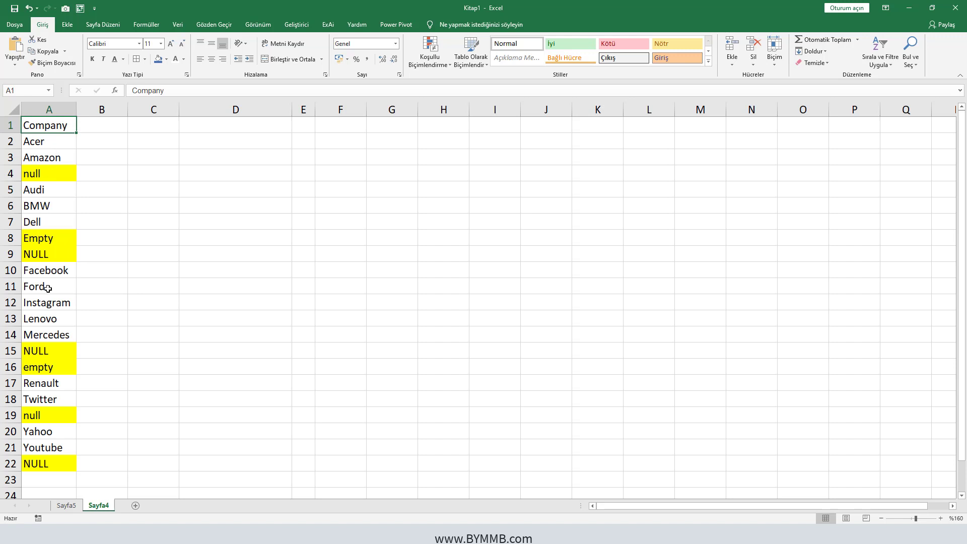
left_click(51, 177)
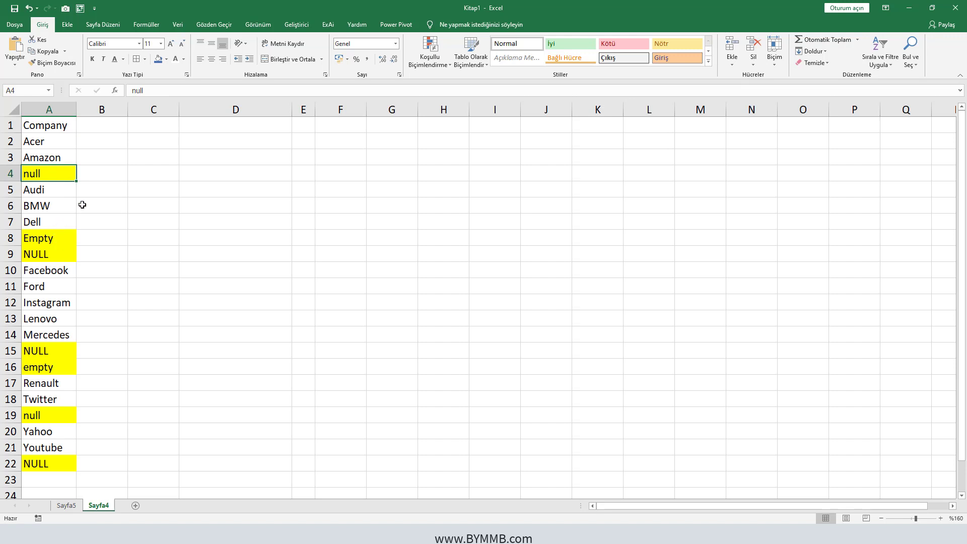
left_click(51, 257)
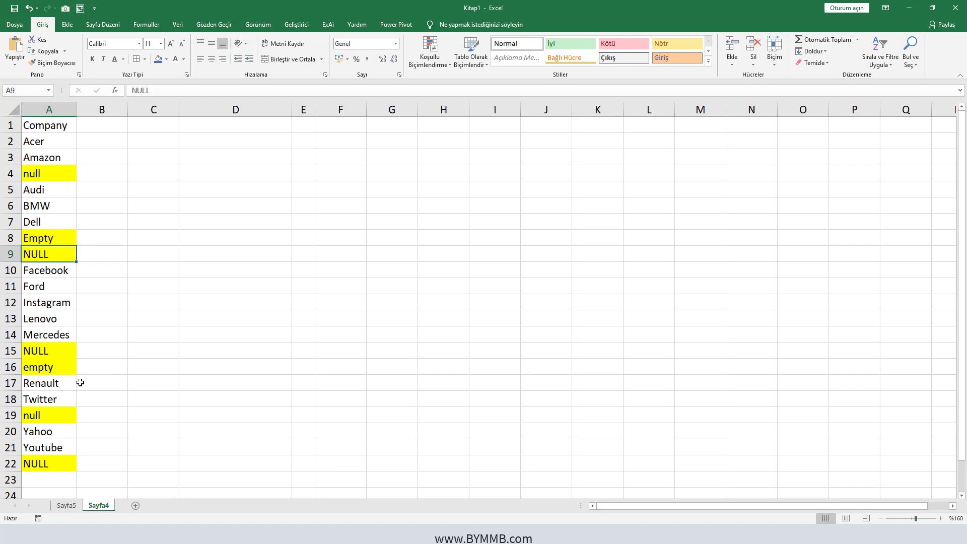
left_click(48, 238)
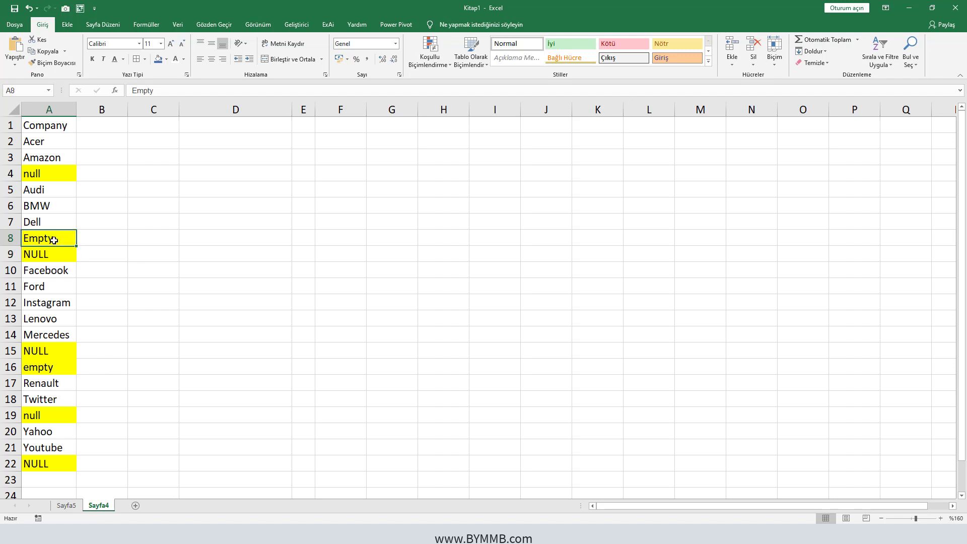
left_click(51, 368)
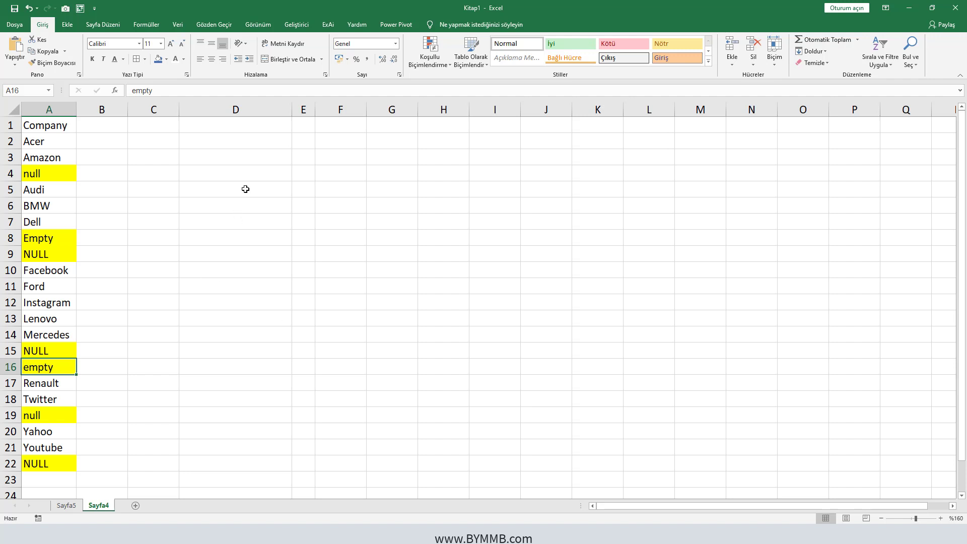
Copy the seven placeholder cells A4, A8:A9, A15, A16, A19 and A22 into D1:D7.
left_click(53, 177)
left_click_drag(59, 235, 59, 254, "ctrl")
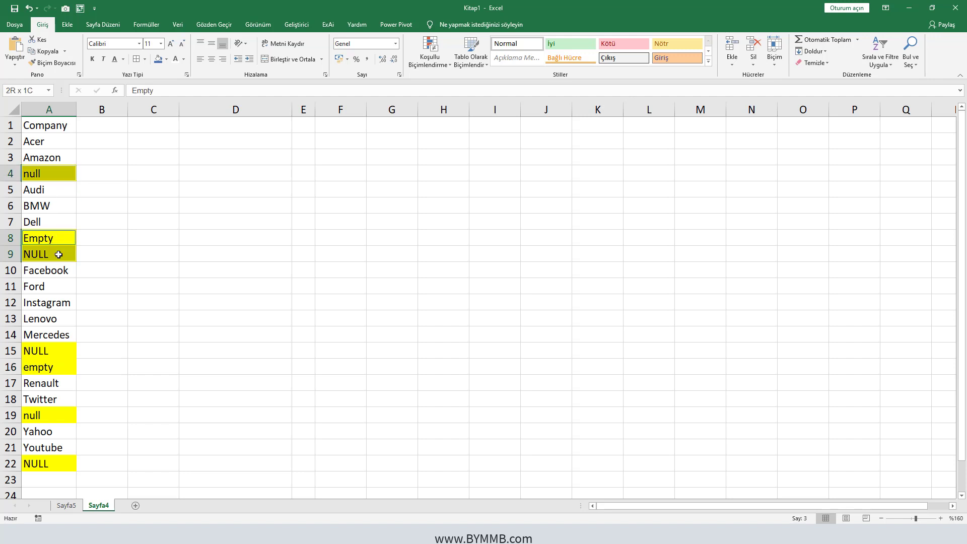
left_click(55, 351, "ctrl")
left_click(51, 369, "ctrl")
left_click(63, 412, "ctrl")
left_click(64, 462, "ctrl")
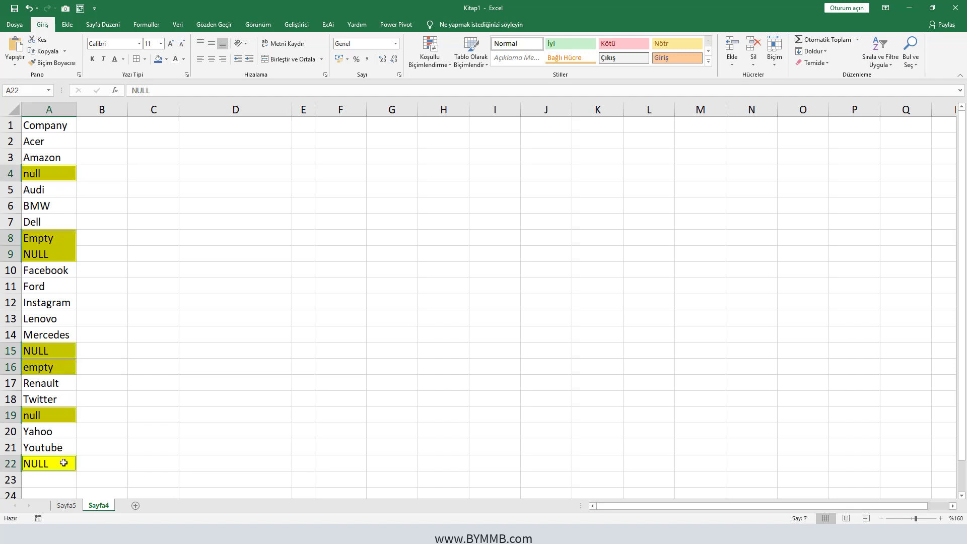
key("ctrl+c")
left_click(241, 126)
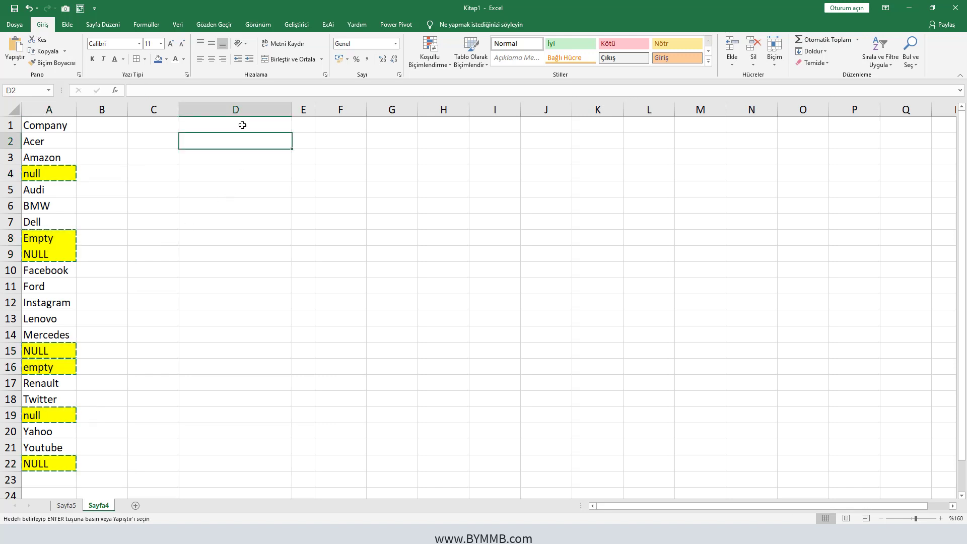
key("ctrl+v")
Autofit column D to its pasted entries and select the whole column.
double_click(292, 109)
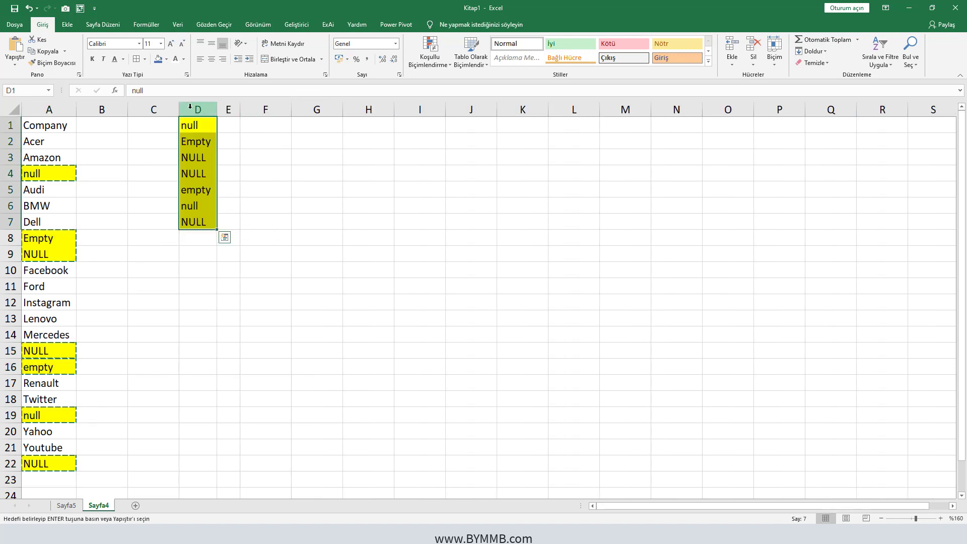
left_click(193, 109)
left_click(178, 24)
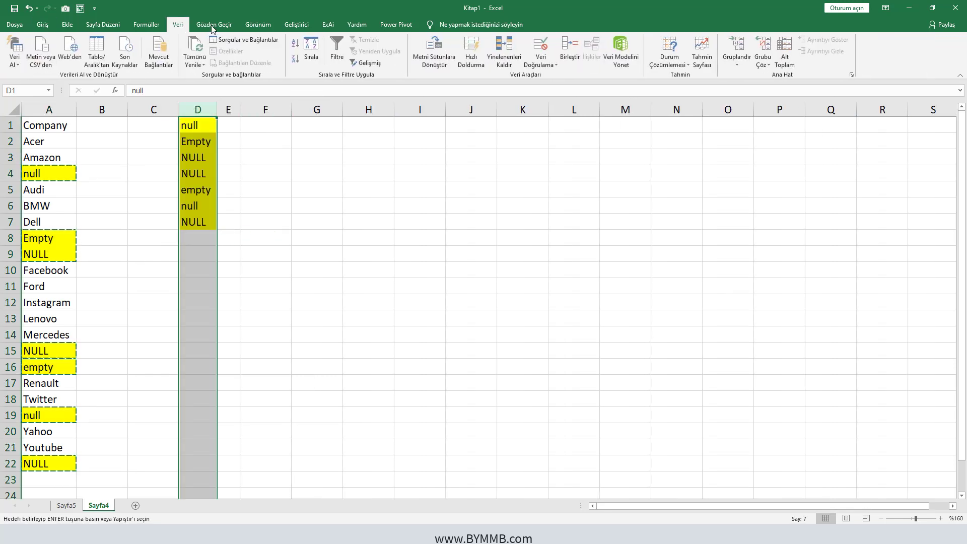
Run Remove Duplicates on column D, leaving only null in D1 and Empty in D2.
left_click(198, 125)
left_click(197, 157)
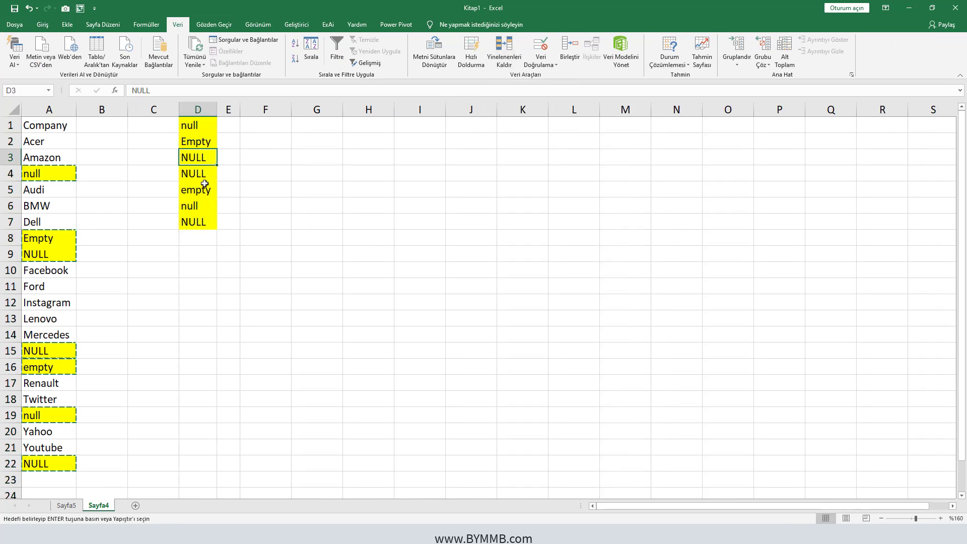
left_click(198, 110)
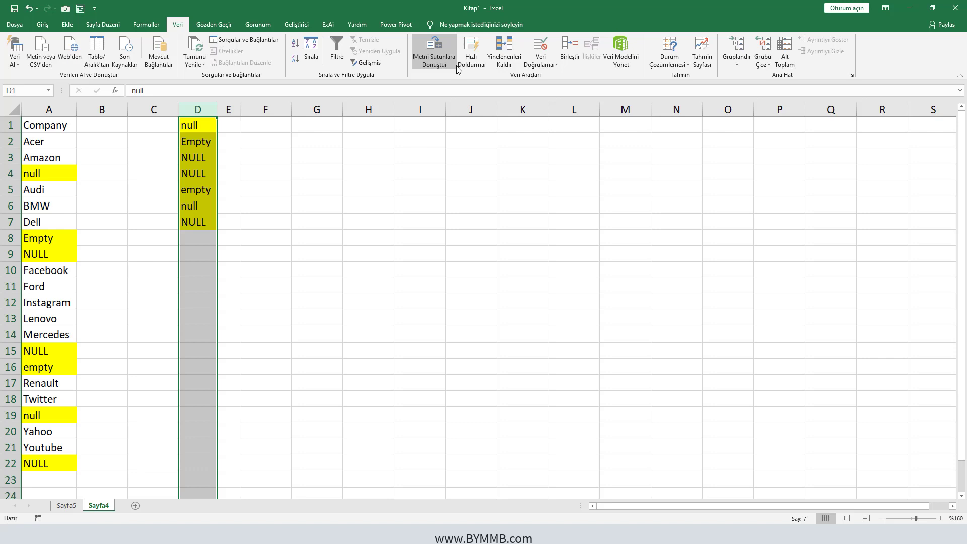
left_click(503, 50)
left_click(161, 366)
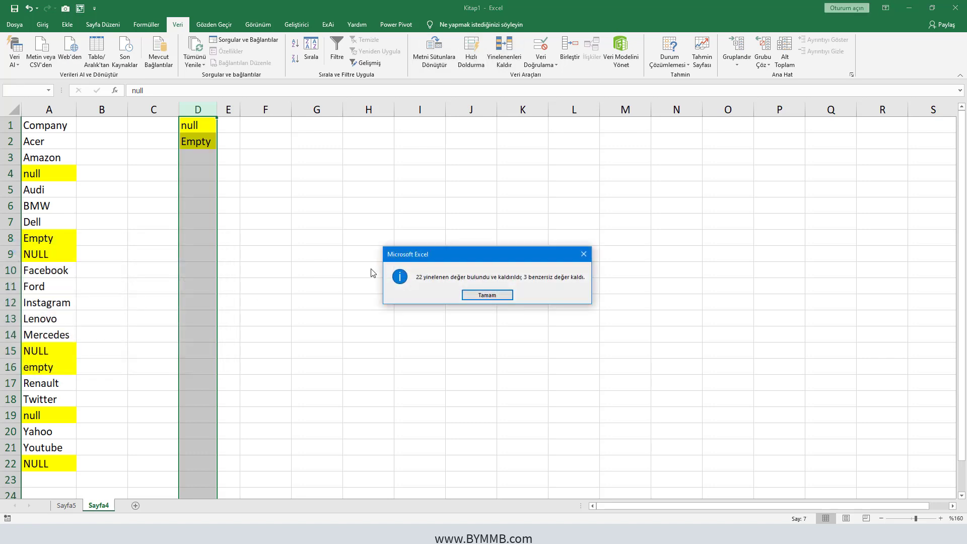
left_click(482, 295)
left_click(197, 126)
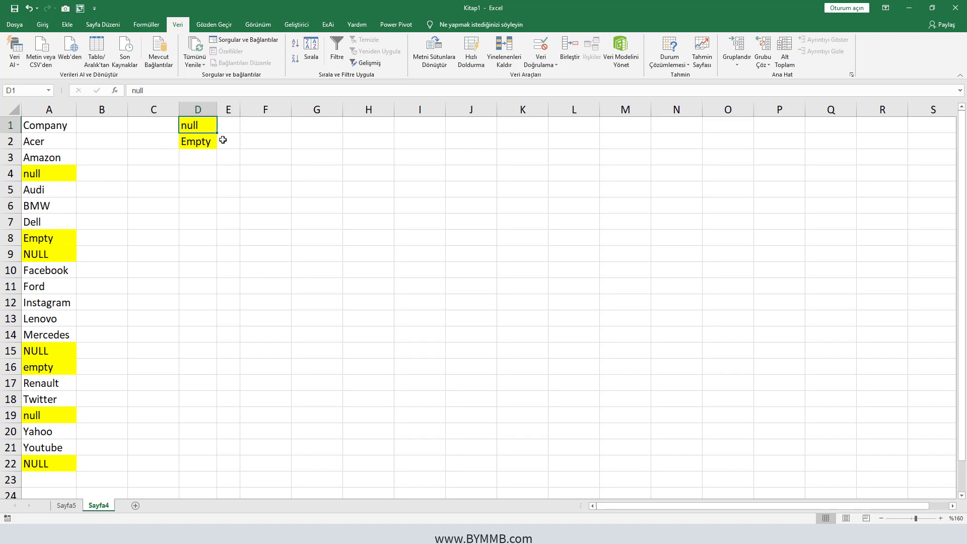
Delete the helper column D holding null and Empty, then select Acer in A2.
right_click(199, 107)
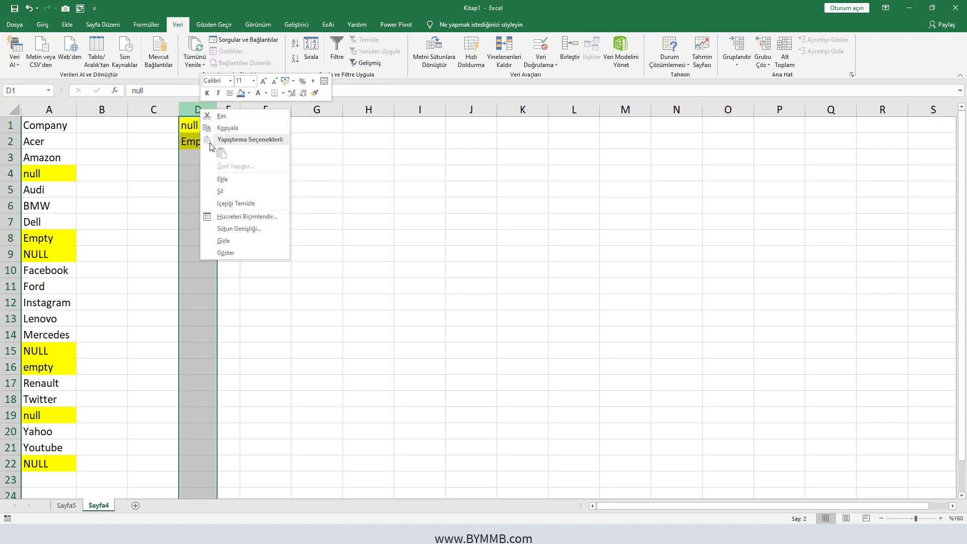
left_click(241, 192)
left_click(34, 142)
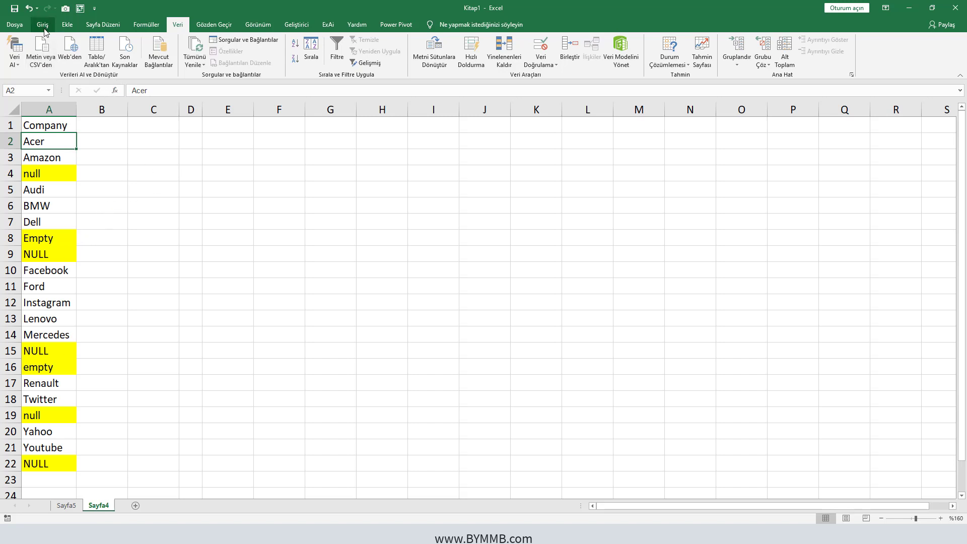
Insert a PivotTable on a new sheet with Company as the row field.
left_click(71, 29)
left_click(19, 51)
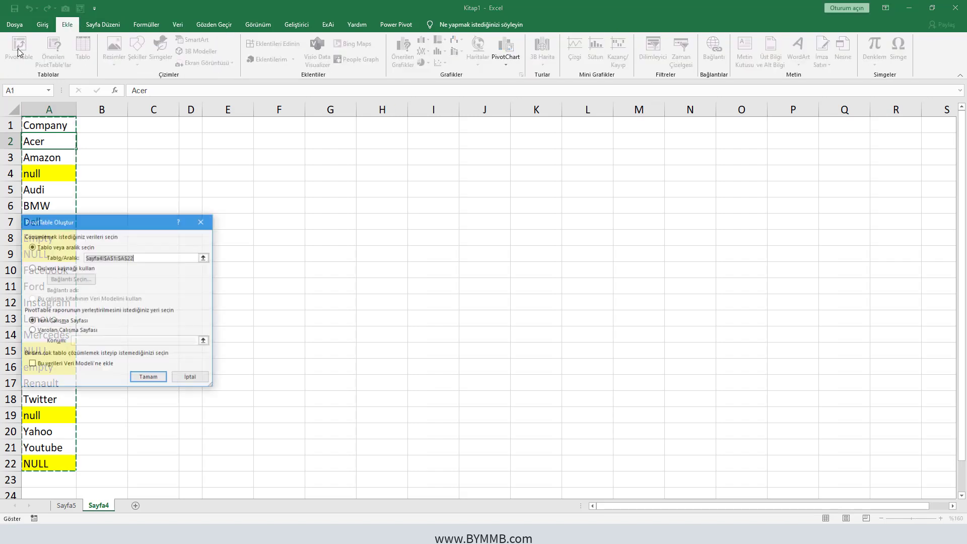
left_click(146, 378)
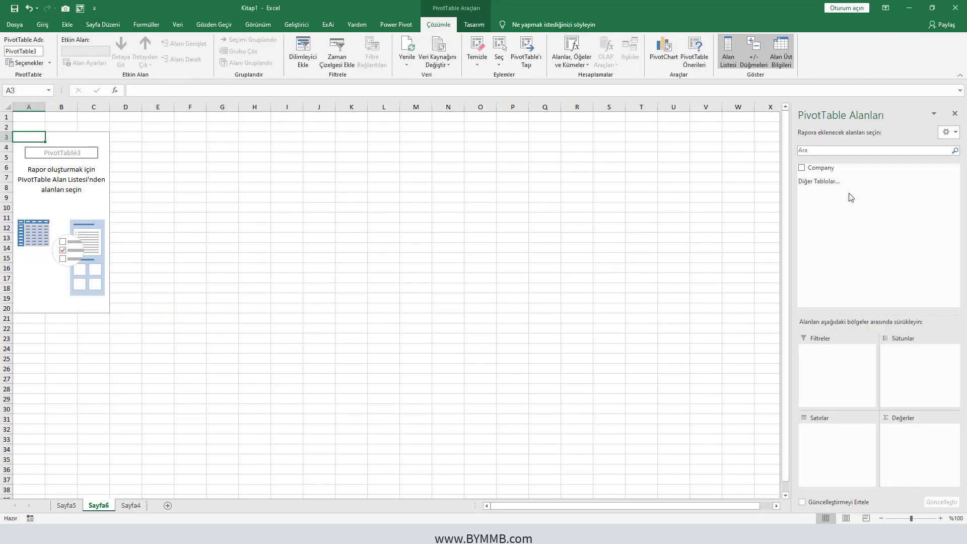
left_click_drag(824, 171, 836, 446)
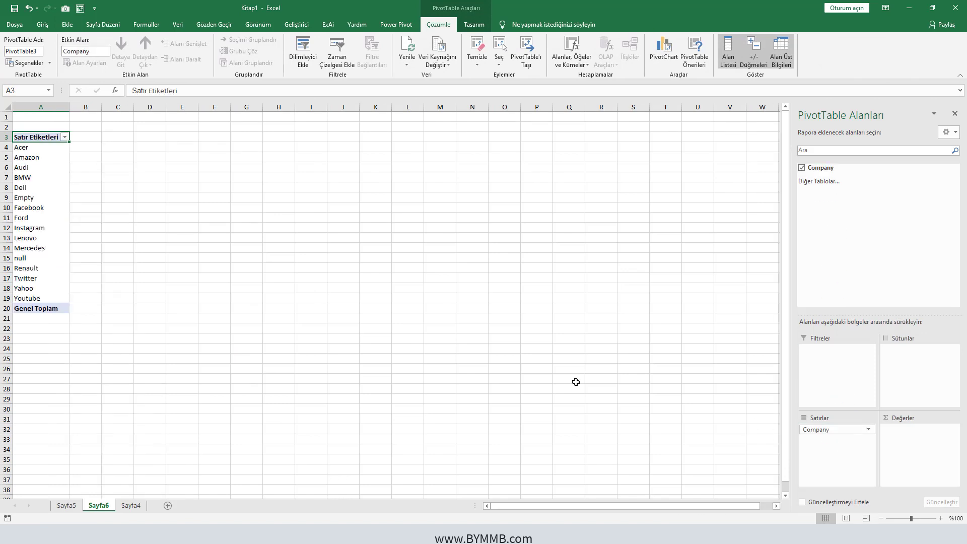
scroll(37, 198, "up", 5)
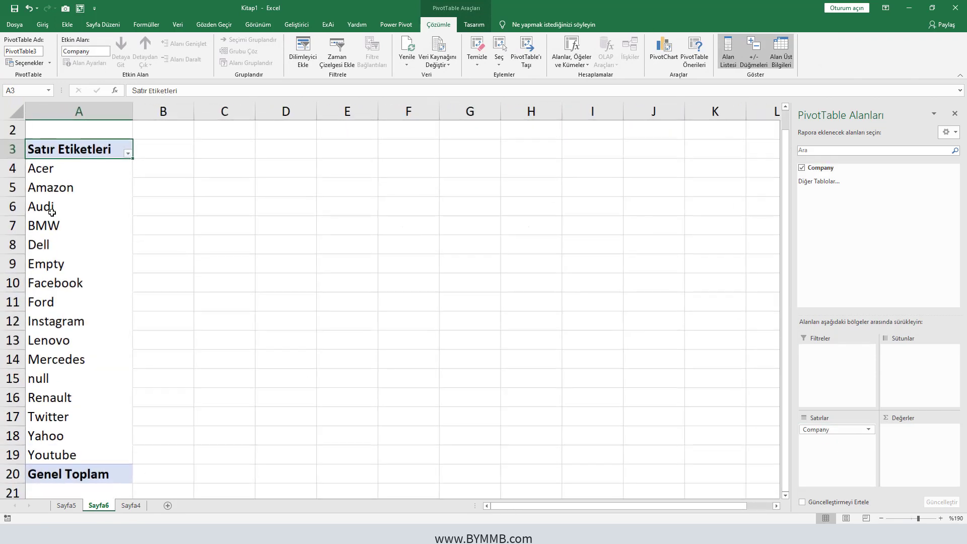
scroll(44, 344, "up", 1)
Check the pivot's single null and Empty items, then go back to Sayfa4 via Sayfa5.
left_click(32, 380)
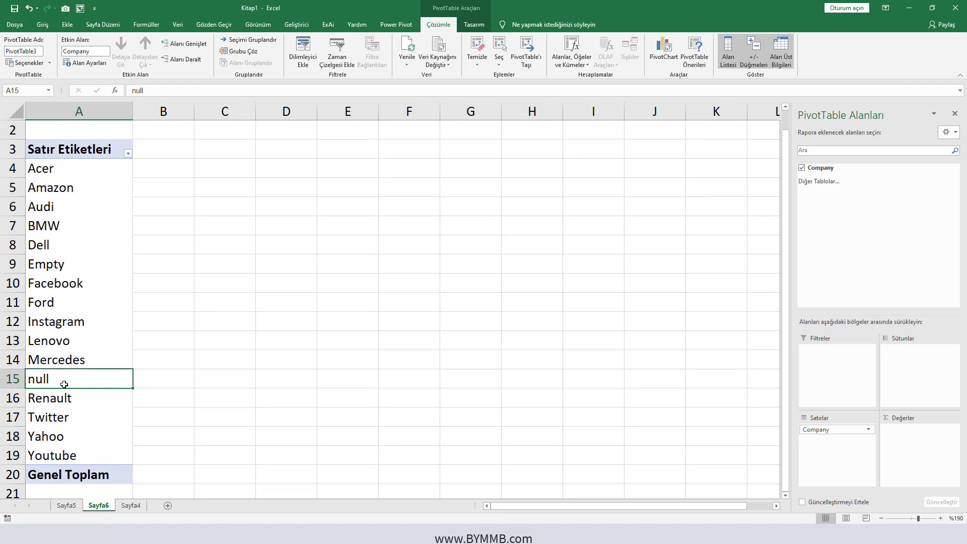
left_click(54, 263)
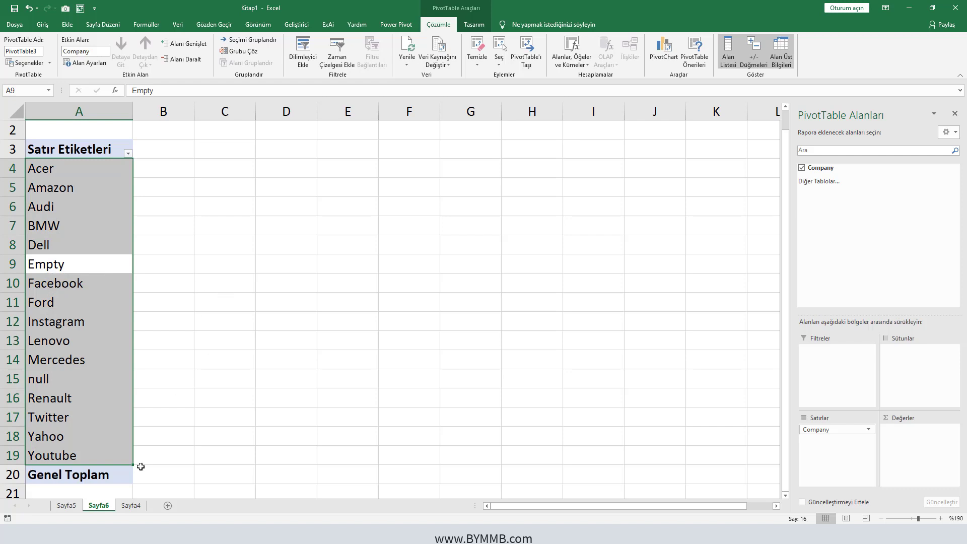
left_click(66, 505)
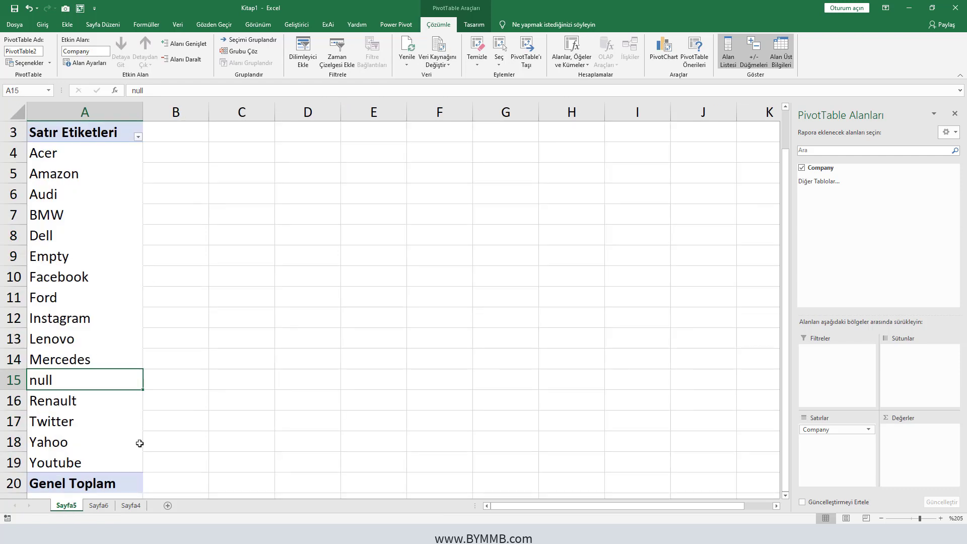
left_click(131, 505)
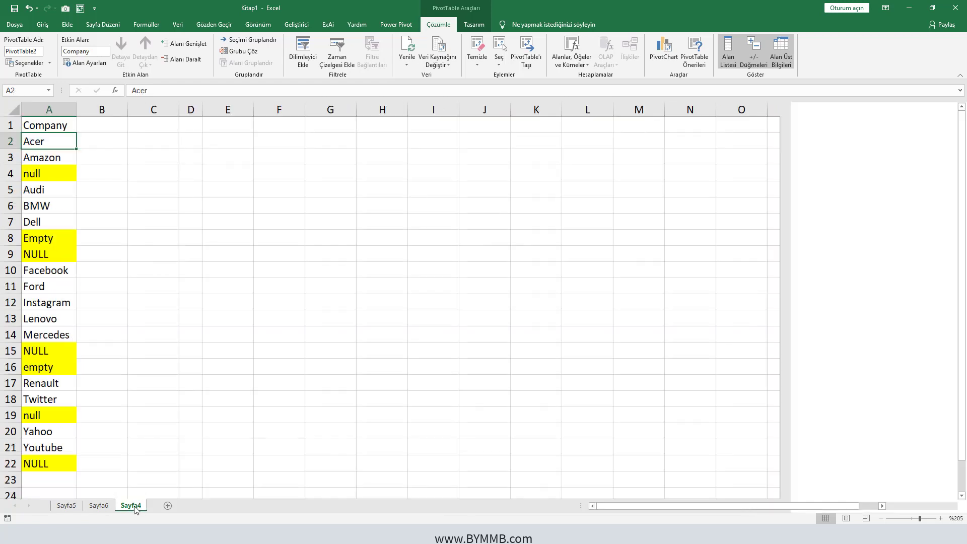
Widen column D and move the active cell to the null entry in A4.
left_click(54, 158)
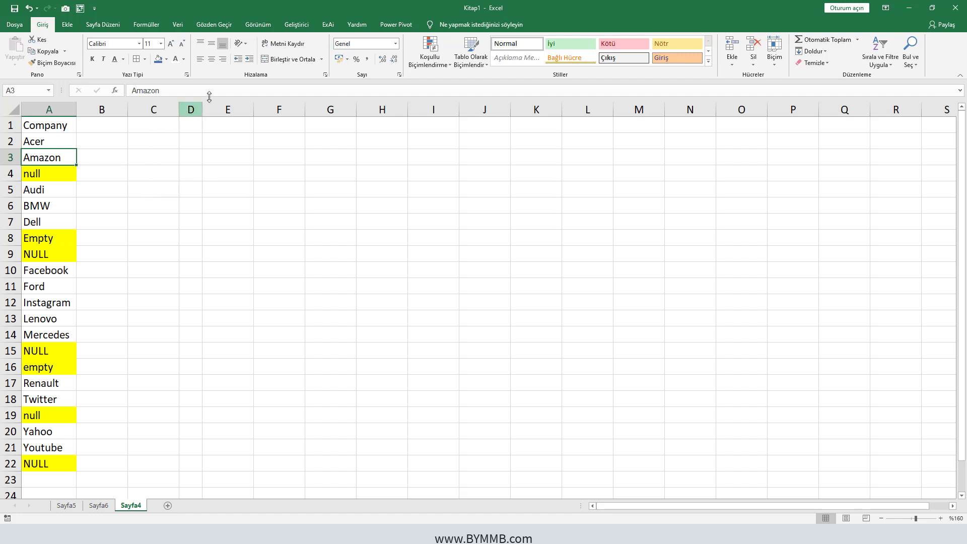
left_click_drag(202, 111, 230, 124)
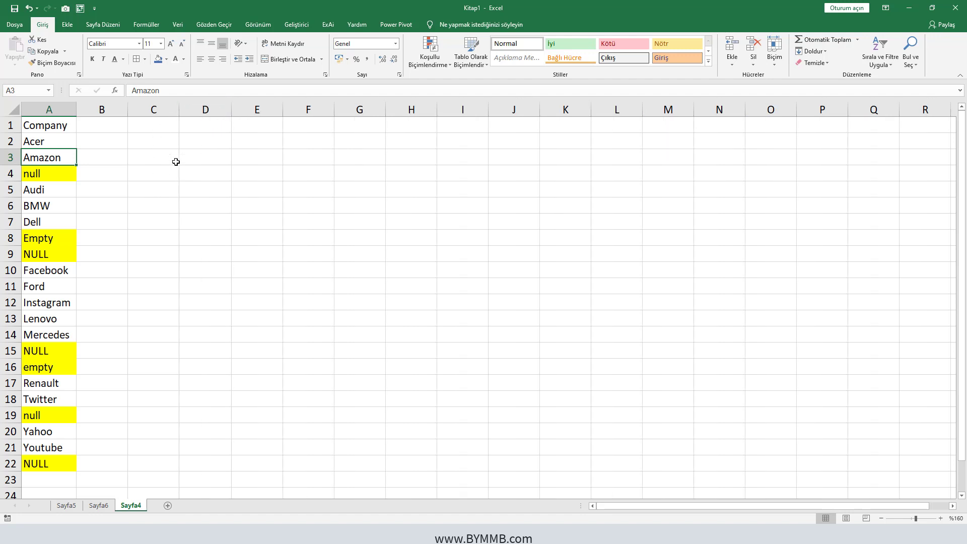
left_click(134, 134)
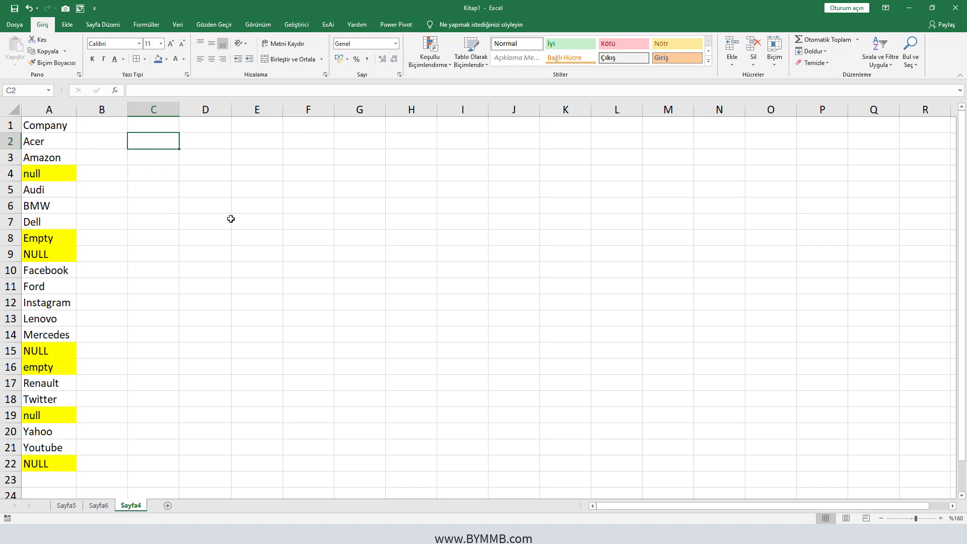
key("Down")
key("Left")
key("Down")
key("Left")
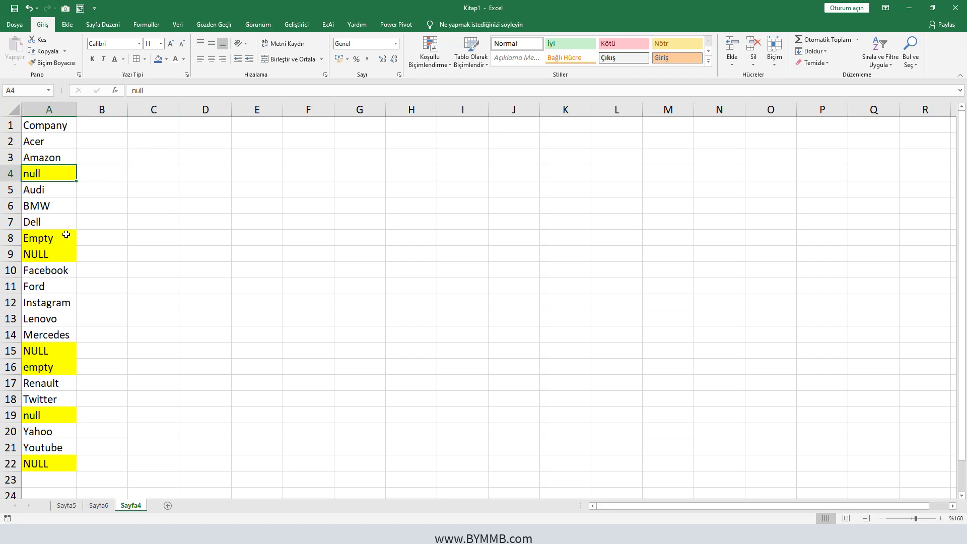
Copy the yellow entries A4, A8:A9, A15, A16, A19, A22 into D2:D8.
left_click_drag(59, 237, 56, 256)
left_click_drag(66, 353, 59, 370)
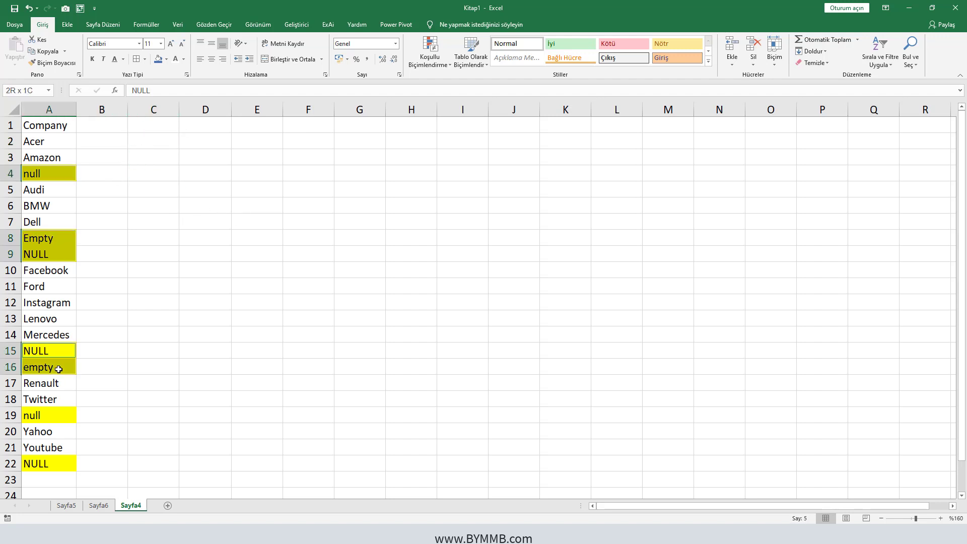
left_click(67, 416, "ctrl")
left_click(63, 464, "ctrl")
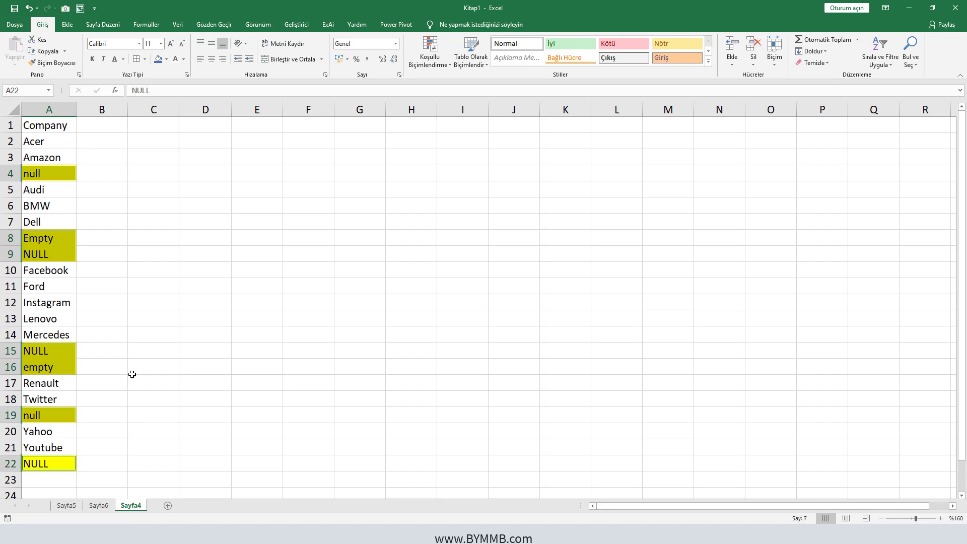
key("ctrl+c")
left_click(216, 144)
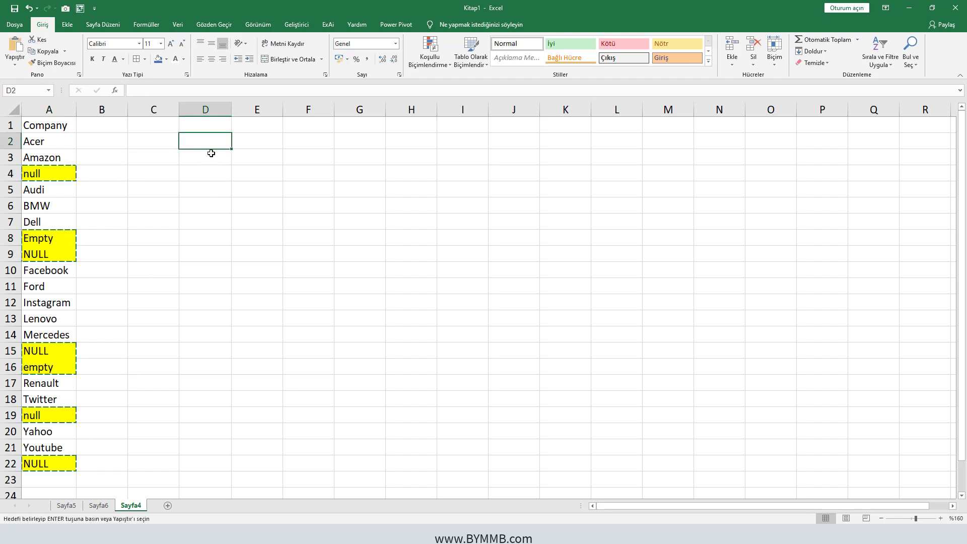
key("ctrl+v")
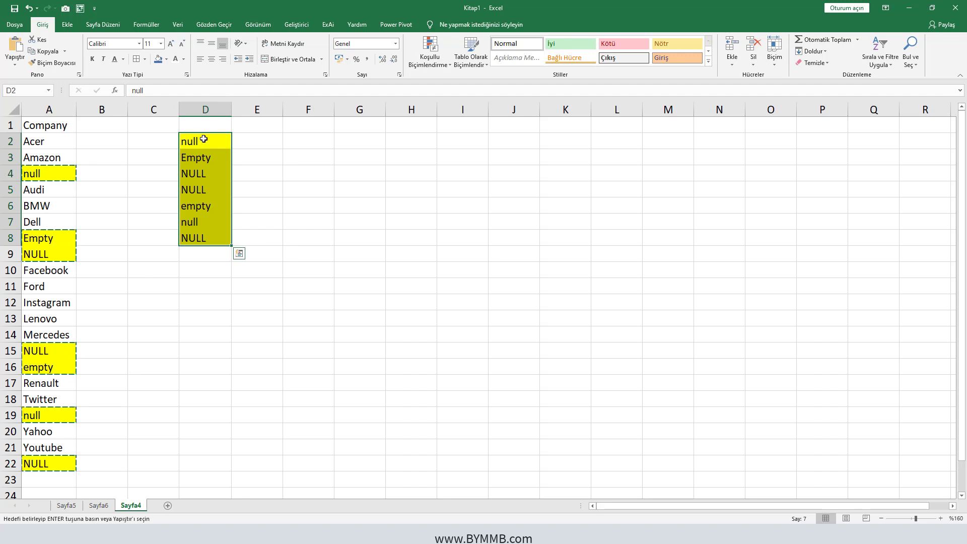
left_click_drag(194, 224, 196, 253)
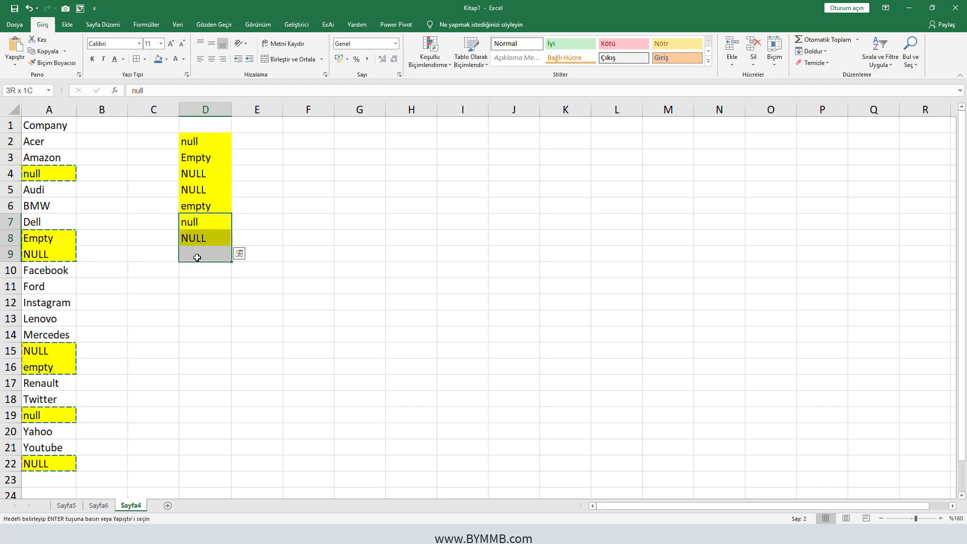
Clear the duplicate entries and move empty from D6 into D5, leaving null, Empty, NULL, empty.
left_click(825, 63)
left_click(823, 82)
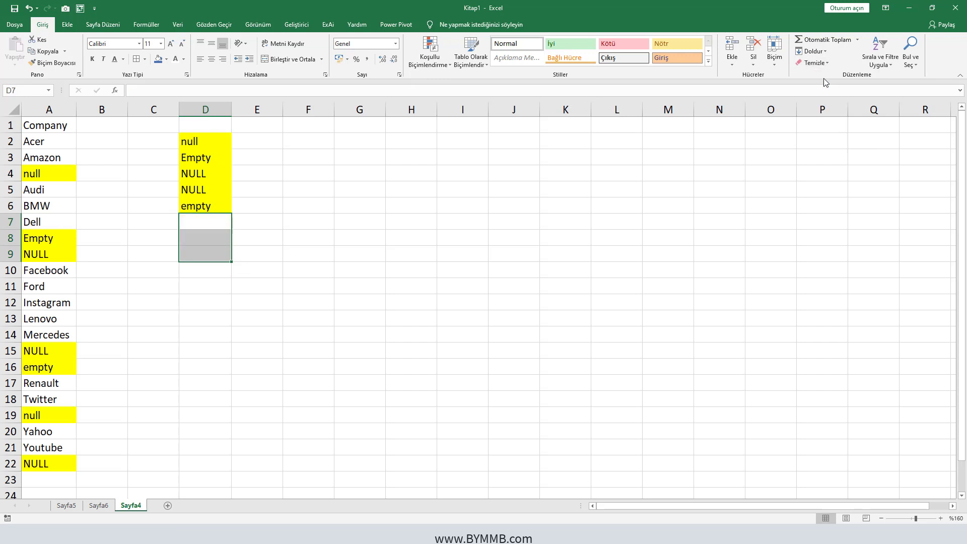
left_click(209, 202)
left_click(210, 190)
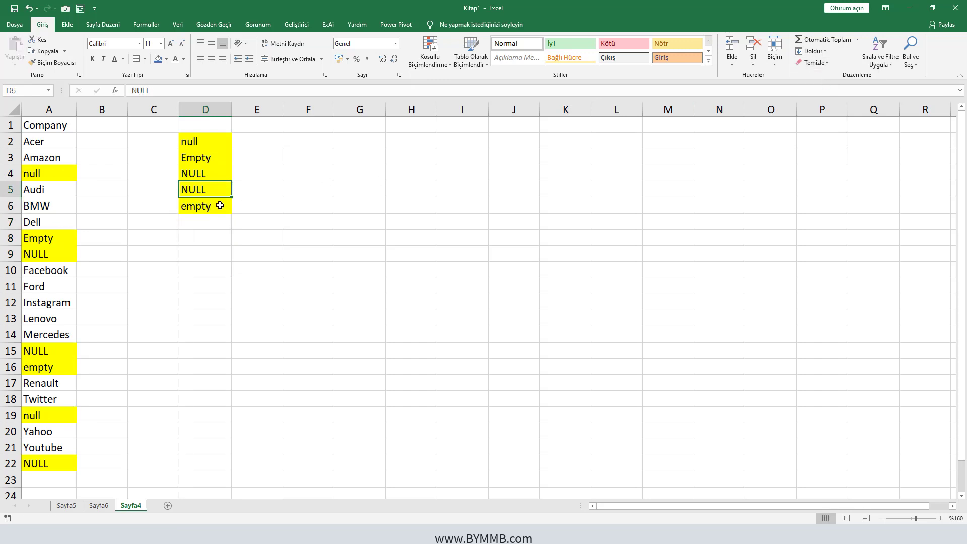
left_click(219, 206)
key("ctrl+x")
key("Up")
key("ctrl+v")
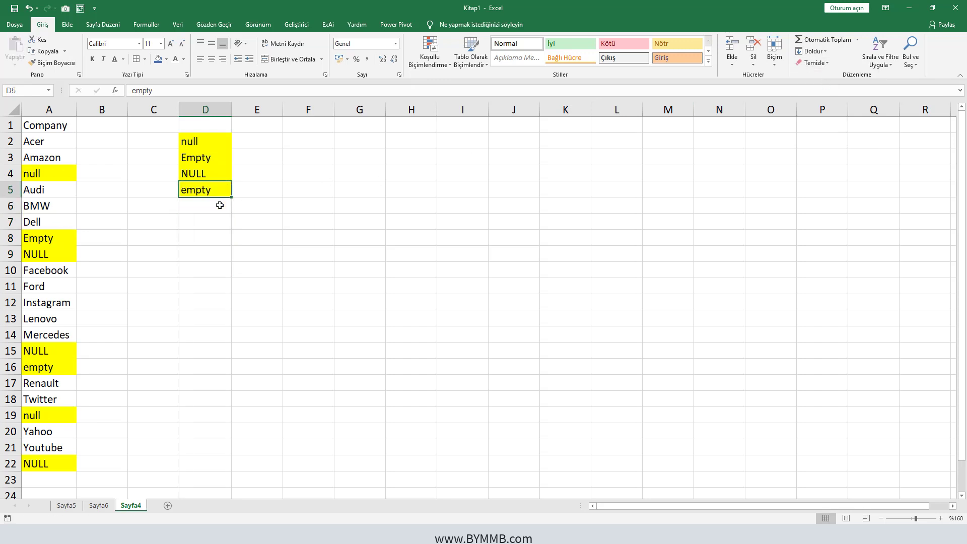
left_click_drag(207, 137, 209, 181)
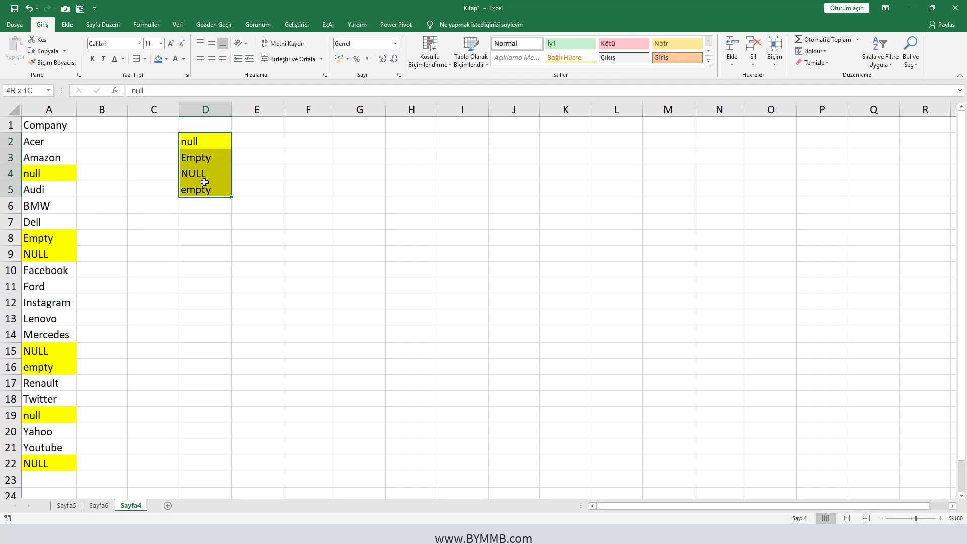
Sort column D A to Z.
left_click_drag(204, 141, 209, 189)
left_click(205, 108)
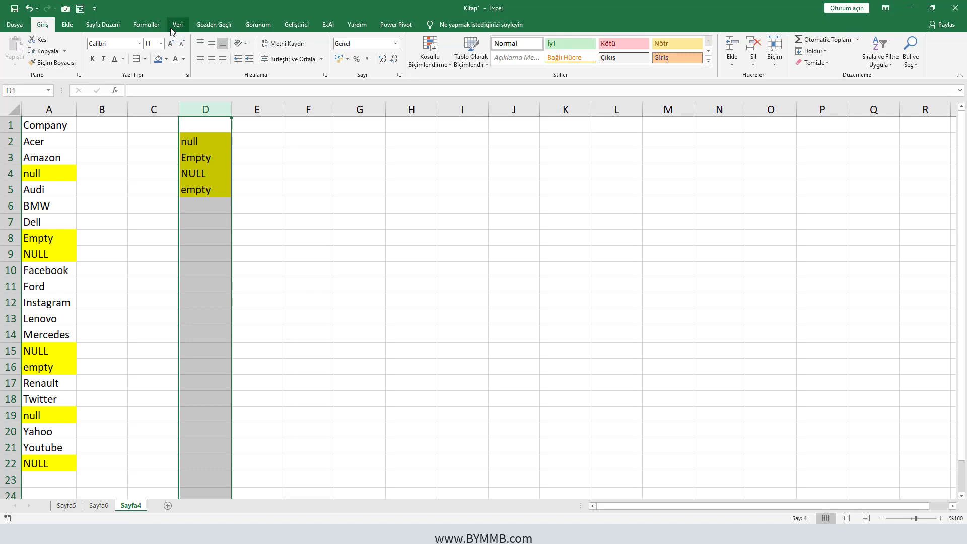
left_click(177, 25)
left_click(295, 44)
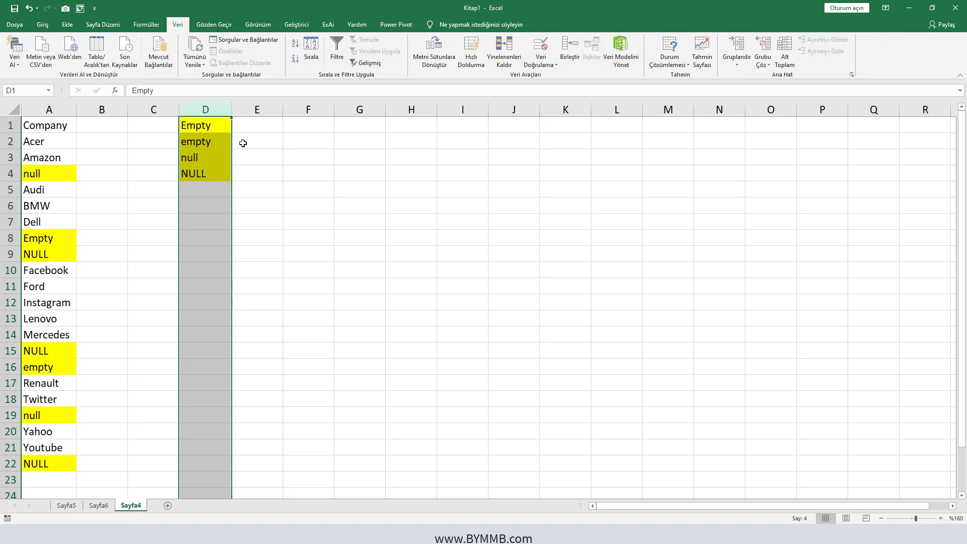
left_click_drag(201, 143, 204, 252)
left_click(200, 143)
Move the four sorted spellings down two rows so D3:D6 read Empty, empty, null, NULL.
key("Up")
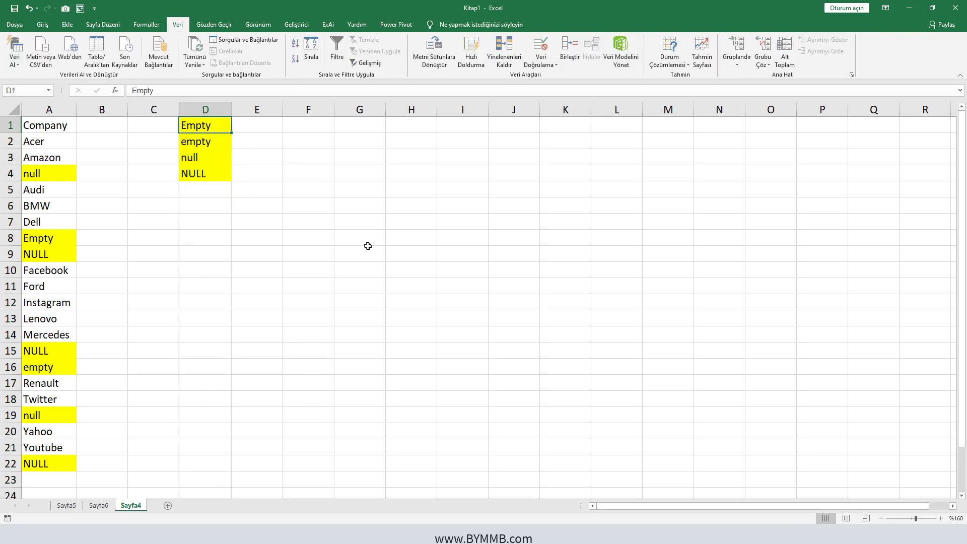
key("Caps_Lock")
key("ctrl+shift+Down")
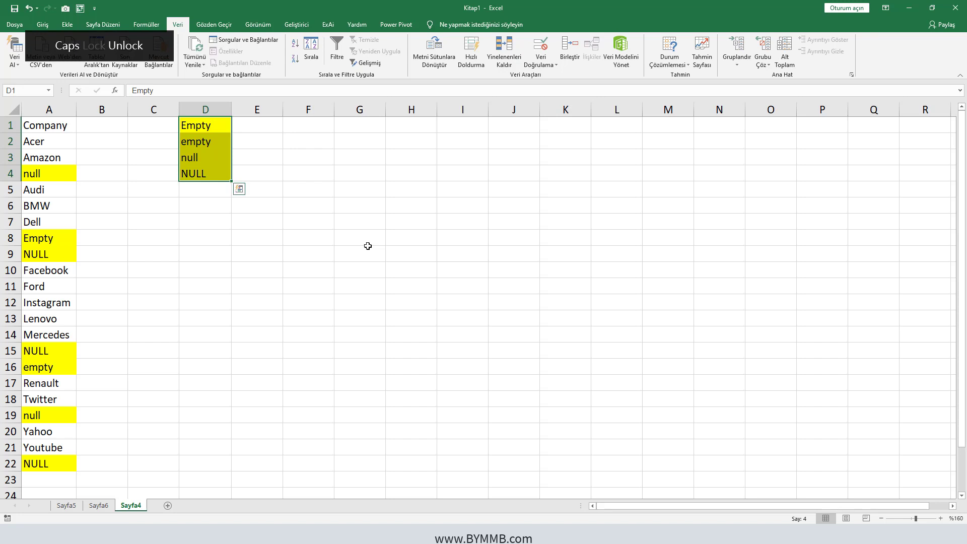
key("ctrl+q")
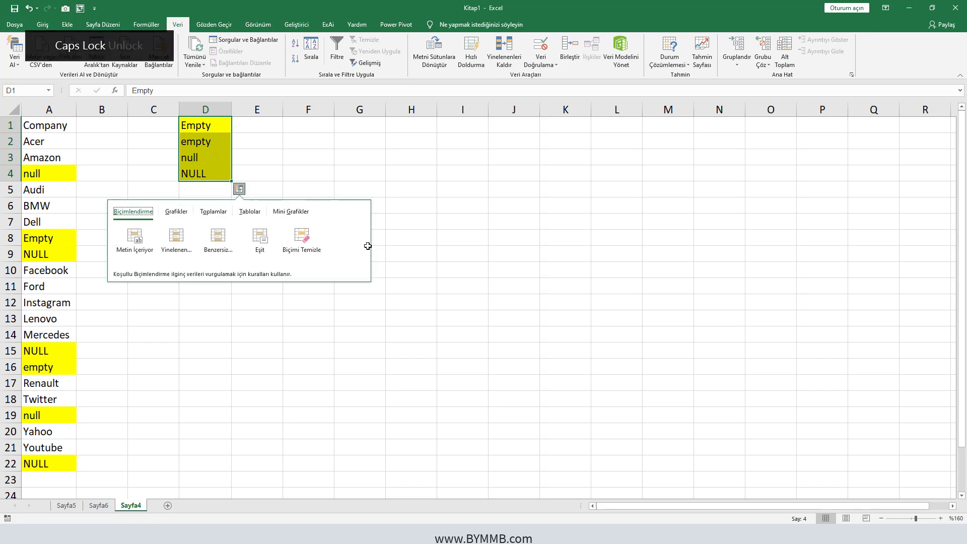
key("Escape")
key("ctrl+c")
key("Down")
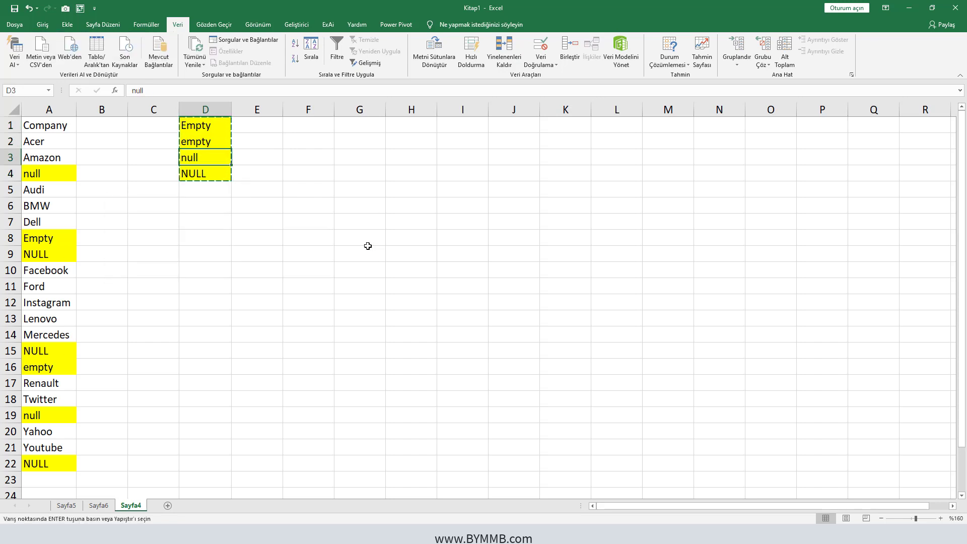
key("ctrl+shift+plus")
key("Right")
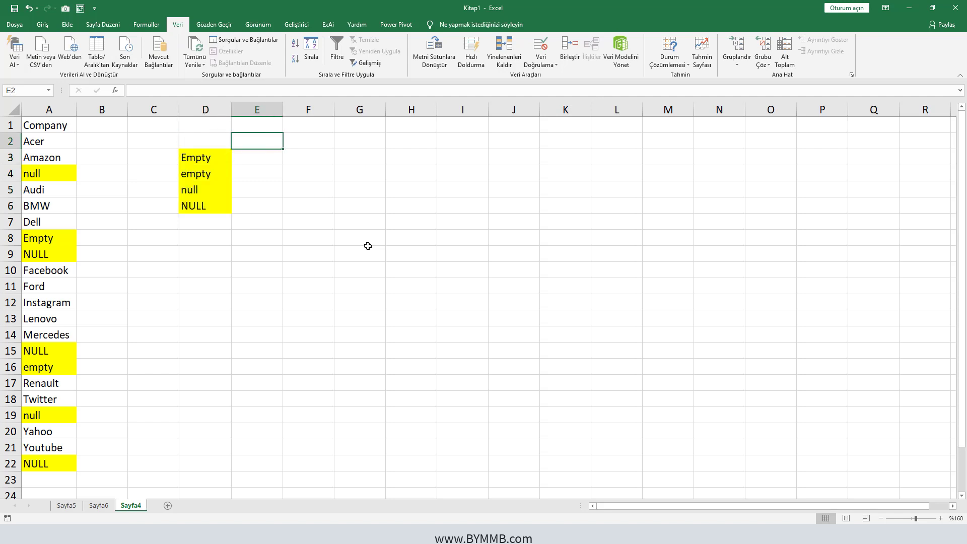
Enter the header ÇOKEĞERSAY/COUNTIFS in E2 and autofit column E.
type("ÇOKE")
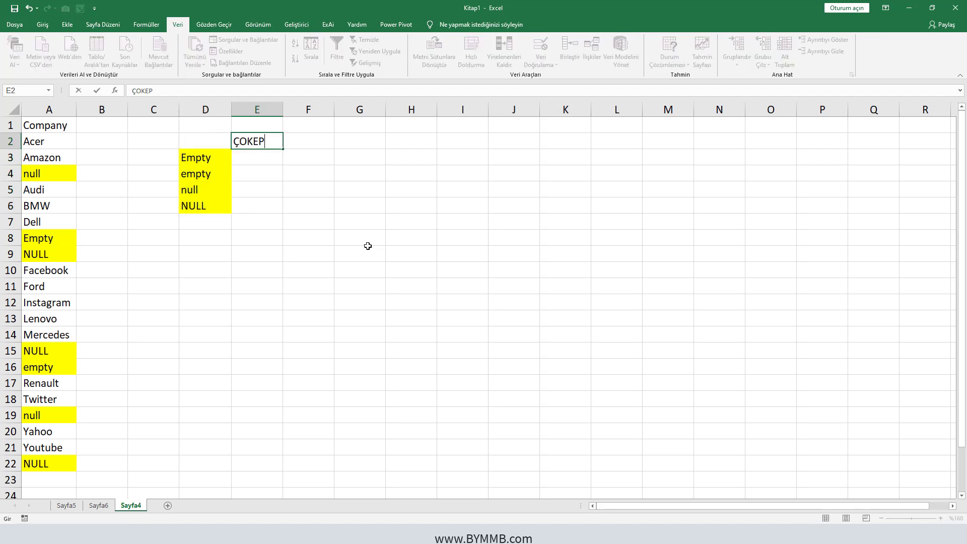
type("ĞERSAY/")
type("COUNTIFS")
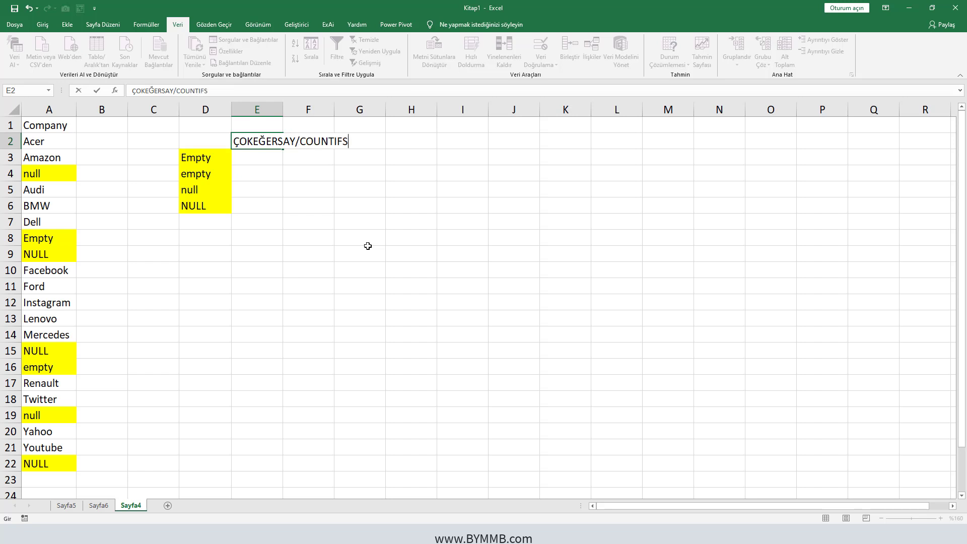
key("Return")
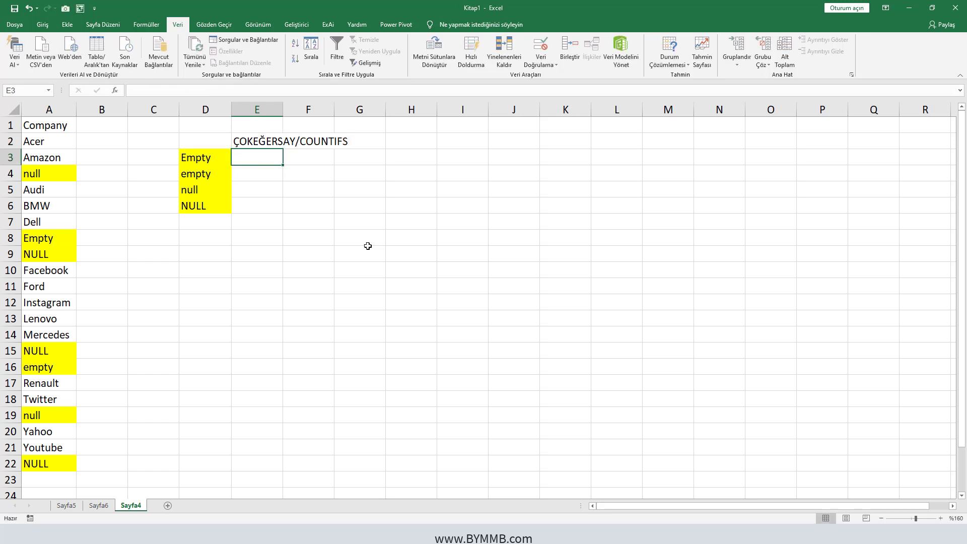
double_click(282, 109)
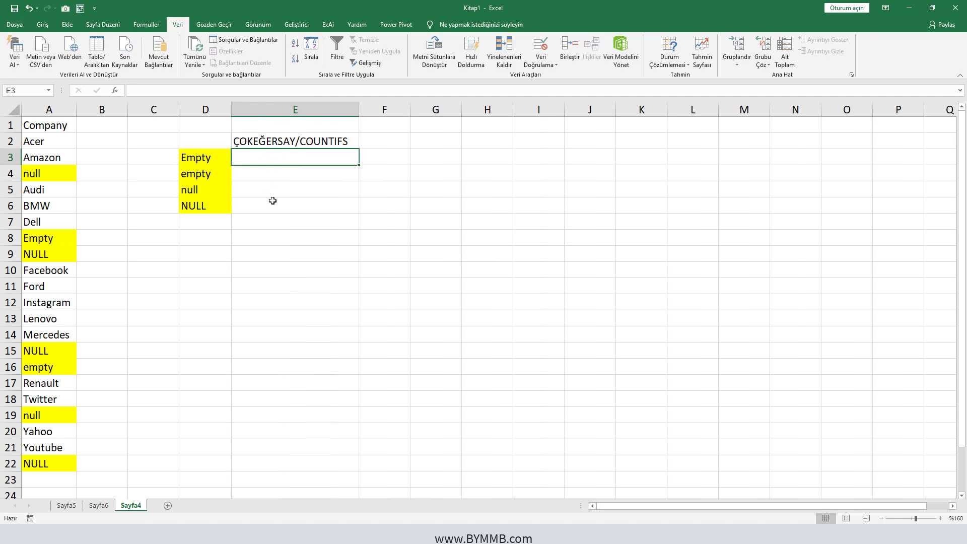
Enter =ÇOKEĞERSAY(A:A;D3) in E3 and fill it to E6, returning 2, 2, 5, 5.
type("=ÇOK")
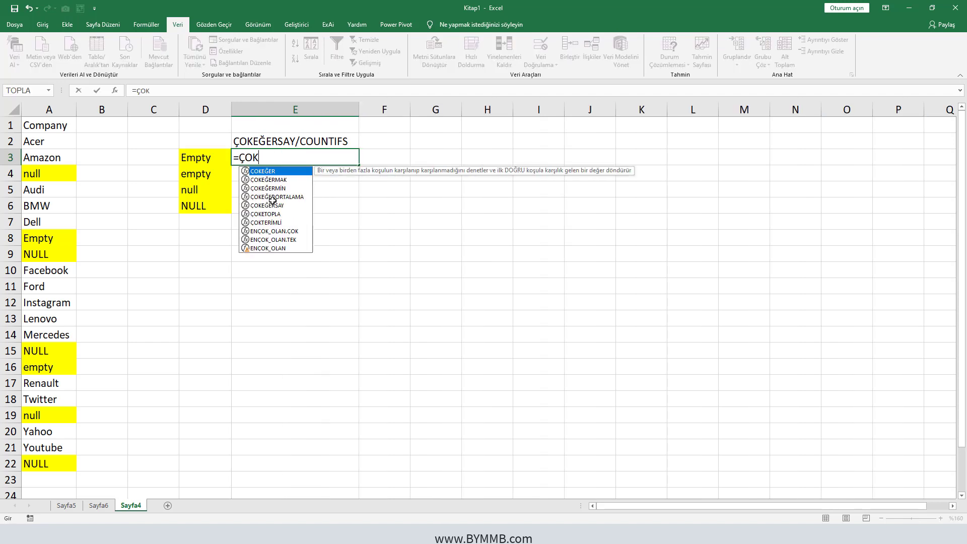
key("Down")
key("Down")
key("Down")
key("Down")
key("Tab")
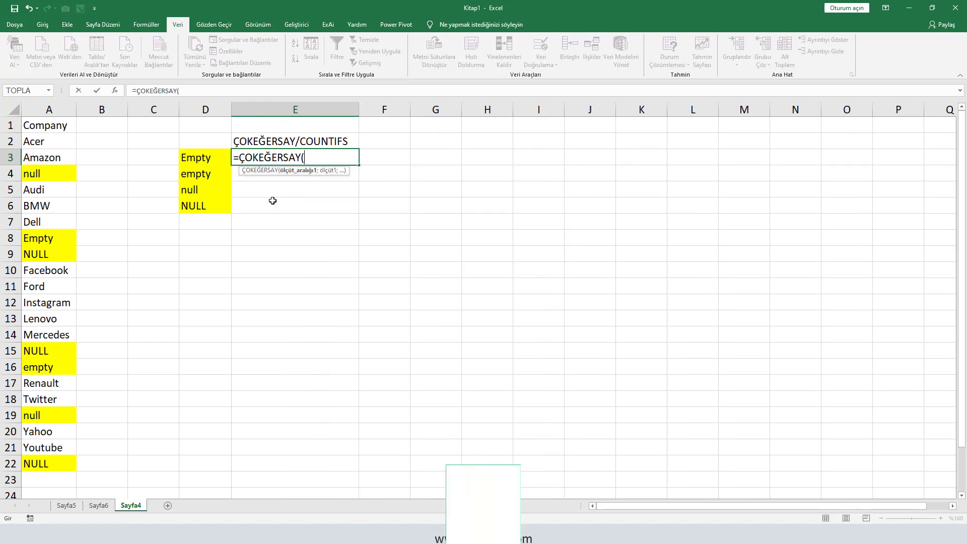
left_click(49, 110)
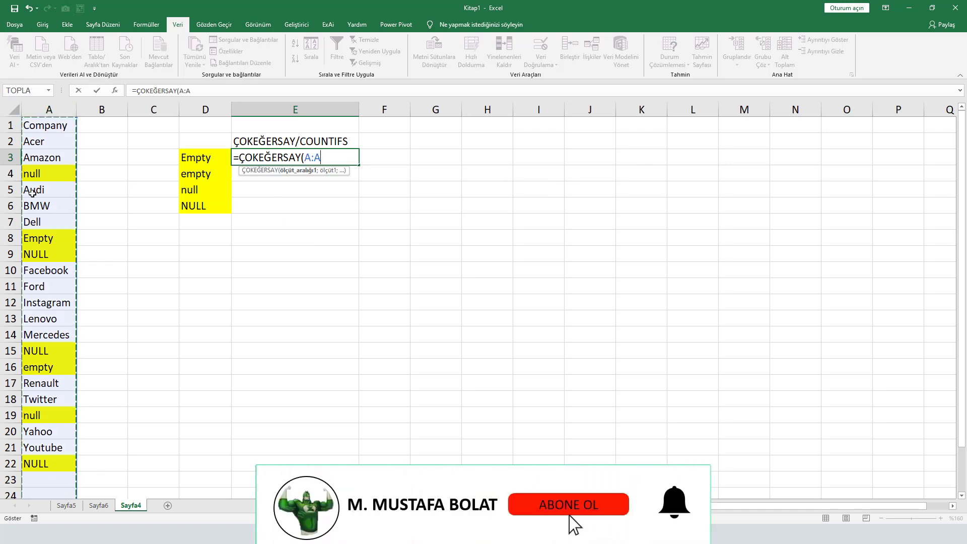
type(";")
left_click(208, 158)
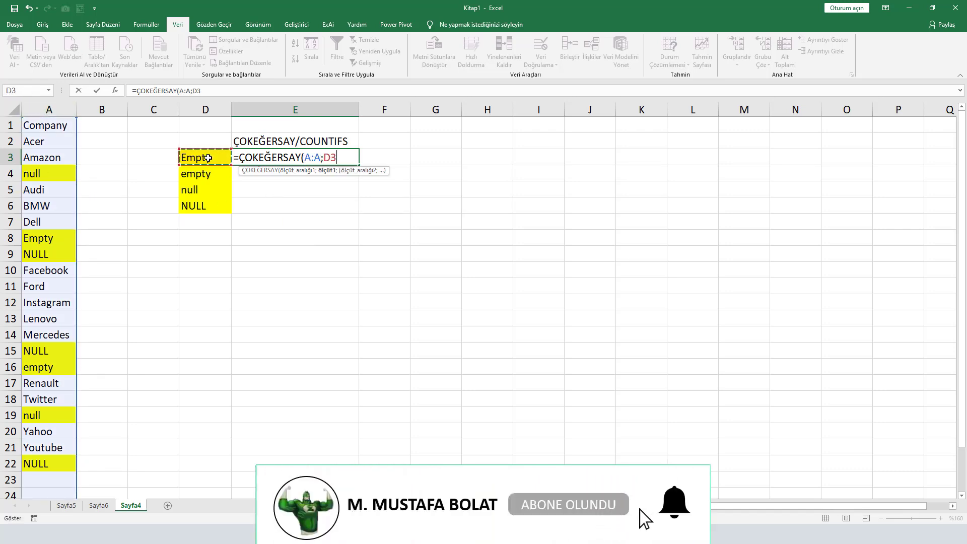
type(")")
key("Return")
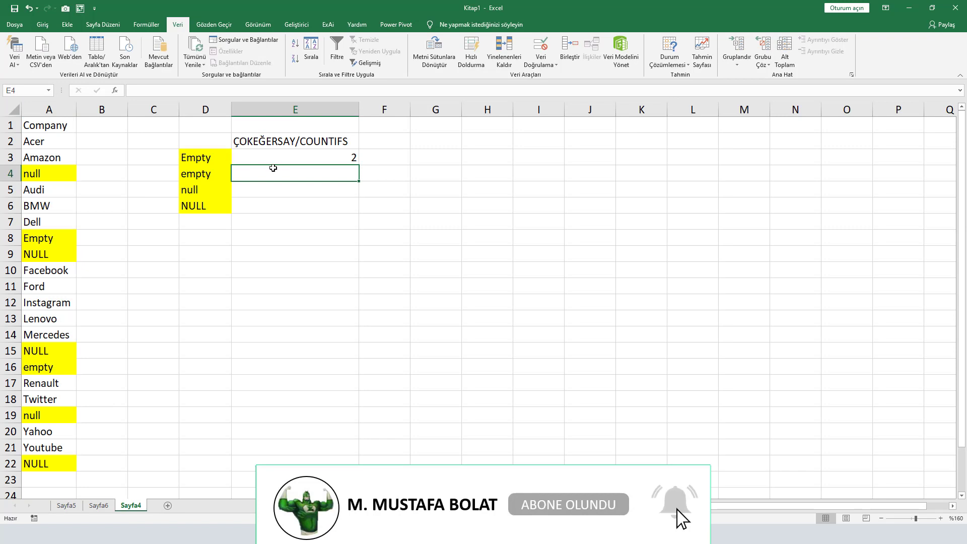
left_click(334, 160)
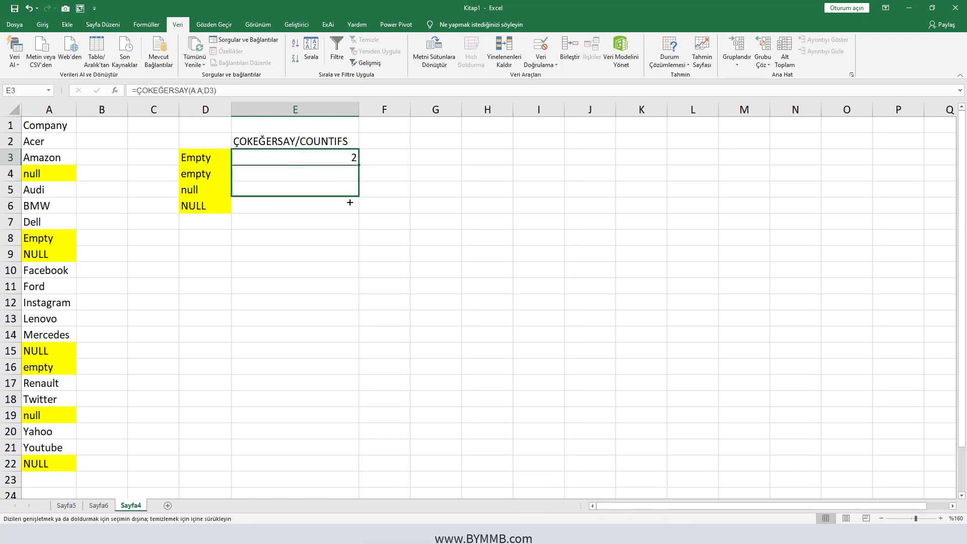
left_click_drag(357, 165, 351, 204)
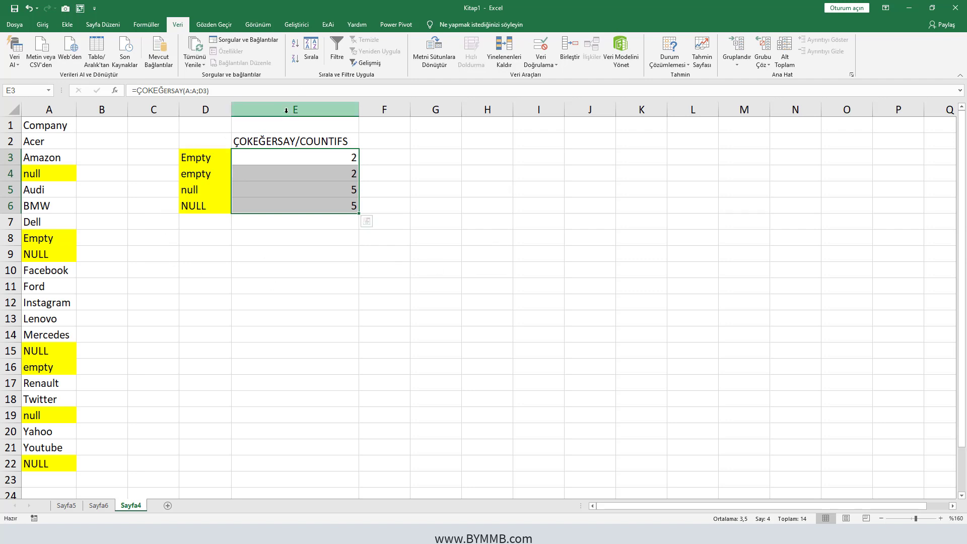
Delete the ÇOKEĞERSAY count column E.
left_click(303, 109)
right_click(304, 109)
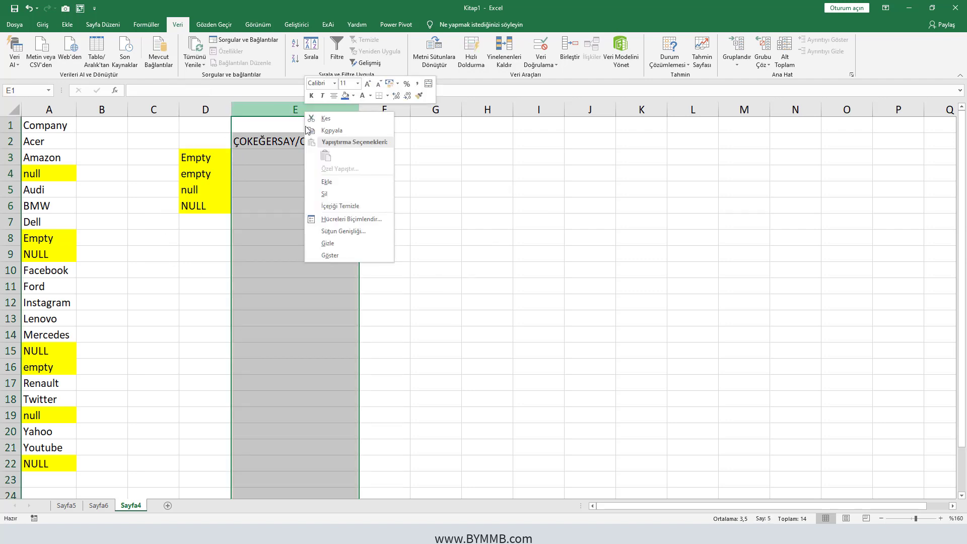
left_click(330, 195)
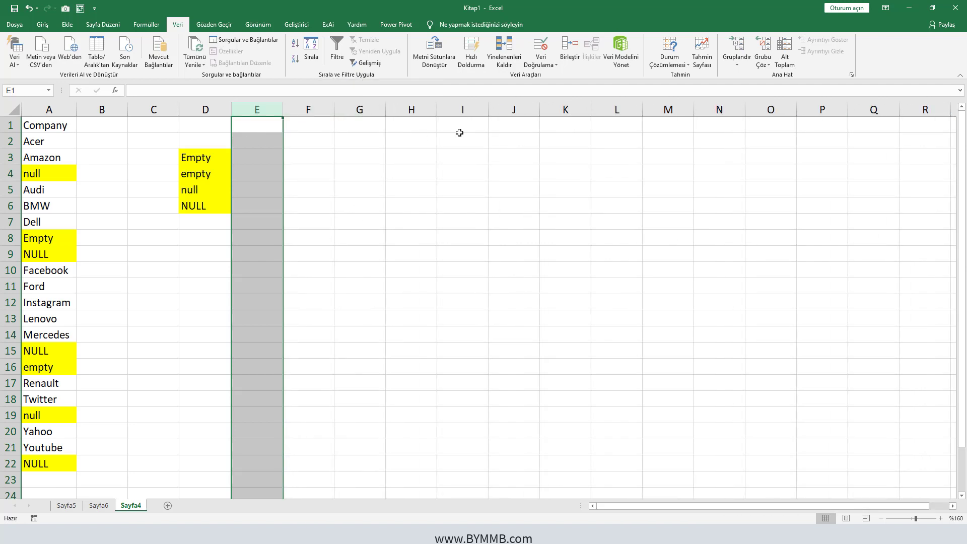
Note TOPLAÇARPIM/SUMPRODUCT in H1 and ÖZDEŞ/EXACT in H2, then select E3.
left_click(398, 130)
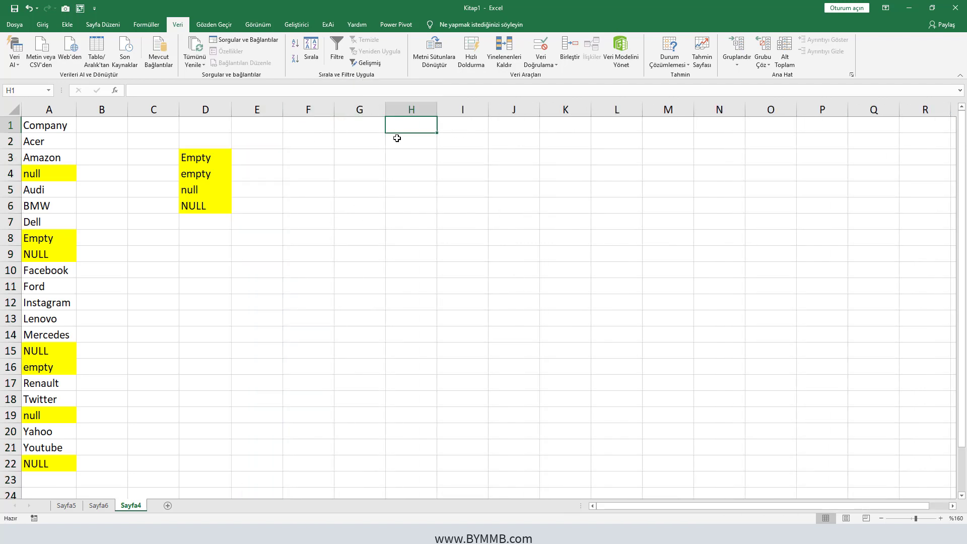
type("TOPLA")
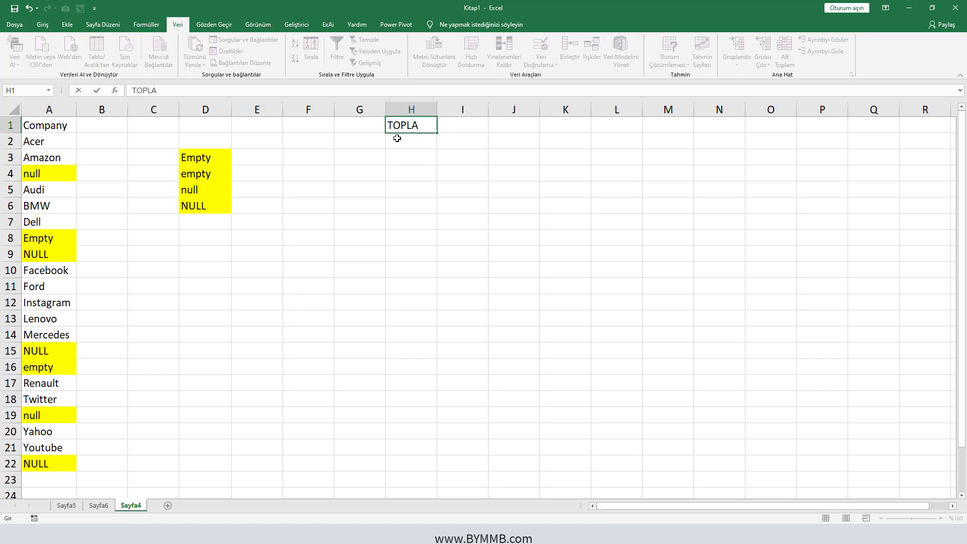
type("ÇARPIM/S")
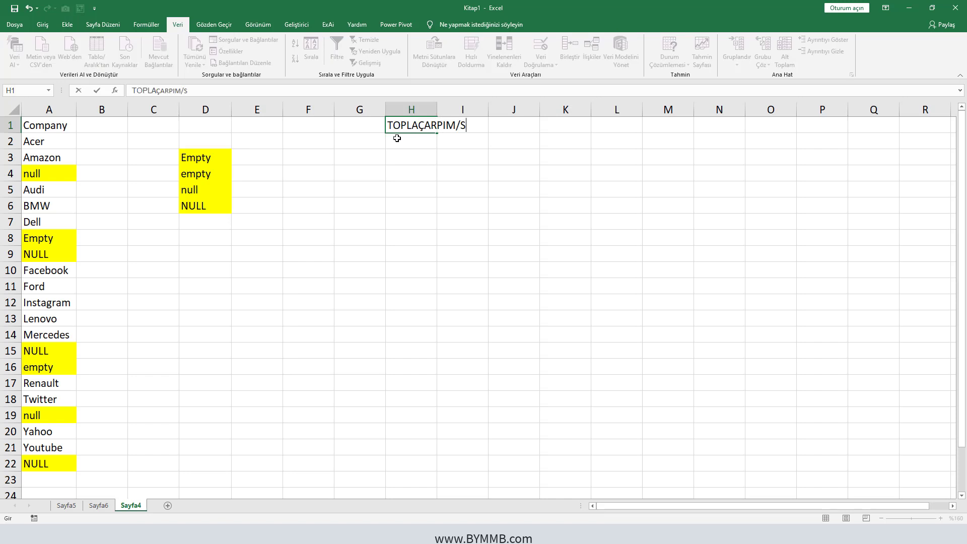
type("UMPRODU")
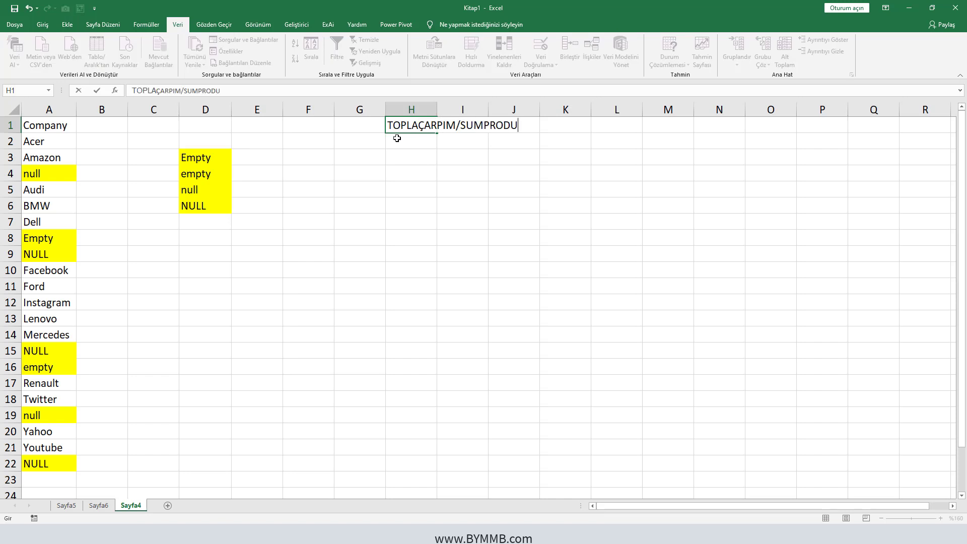
type("CT")
key("Return")
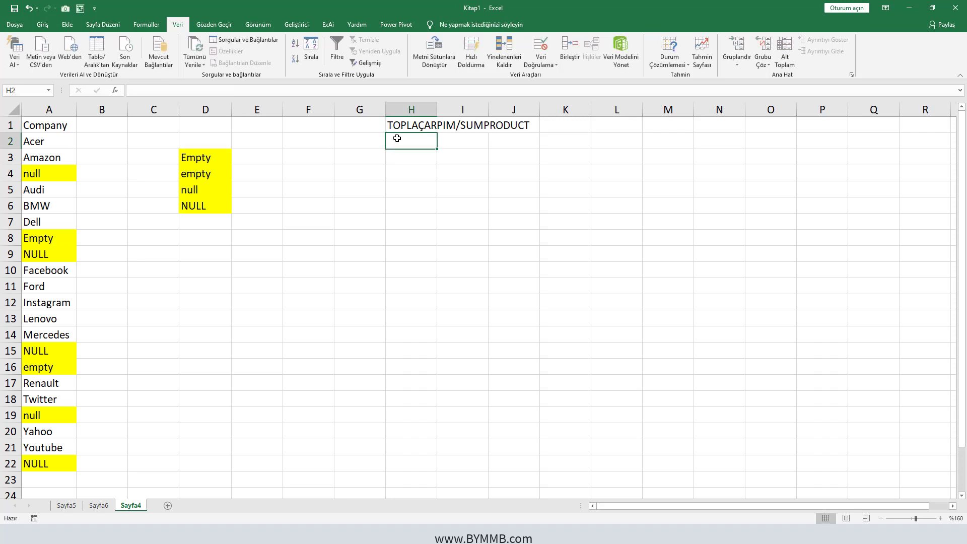
type("ÖZ")
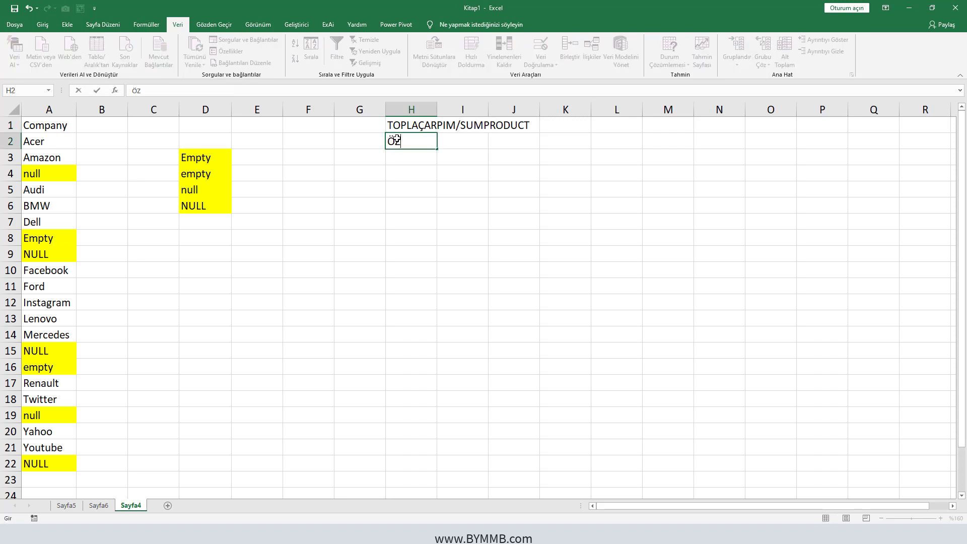
type("DEŞ/E")
type("XACT")
key("Return")
left_click(277, 157)
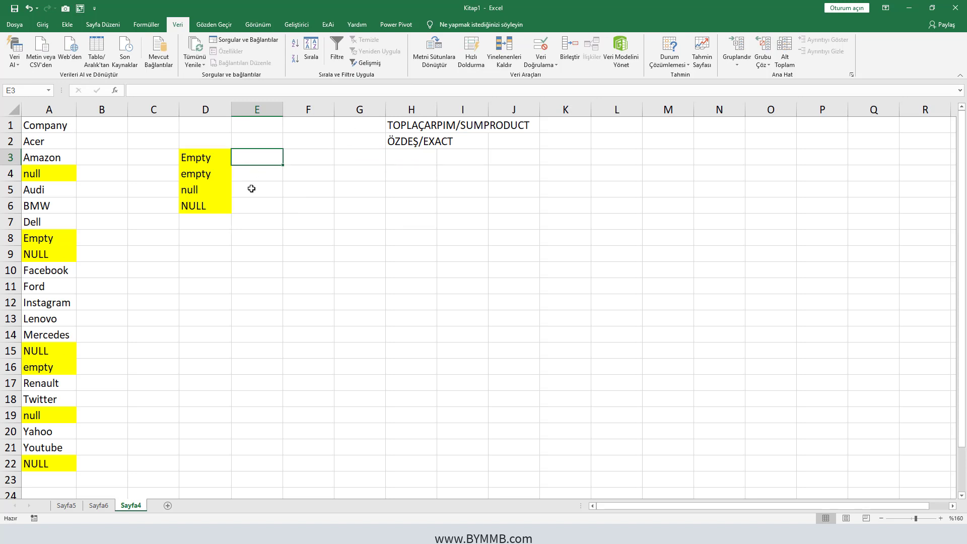
Enter =TOPLA.ÇARPIM((--ÖZDEŞ(D3;A2:A22))) in E3 to count exact-case Empty matches.
type("=")
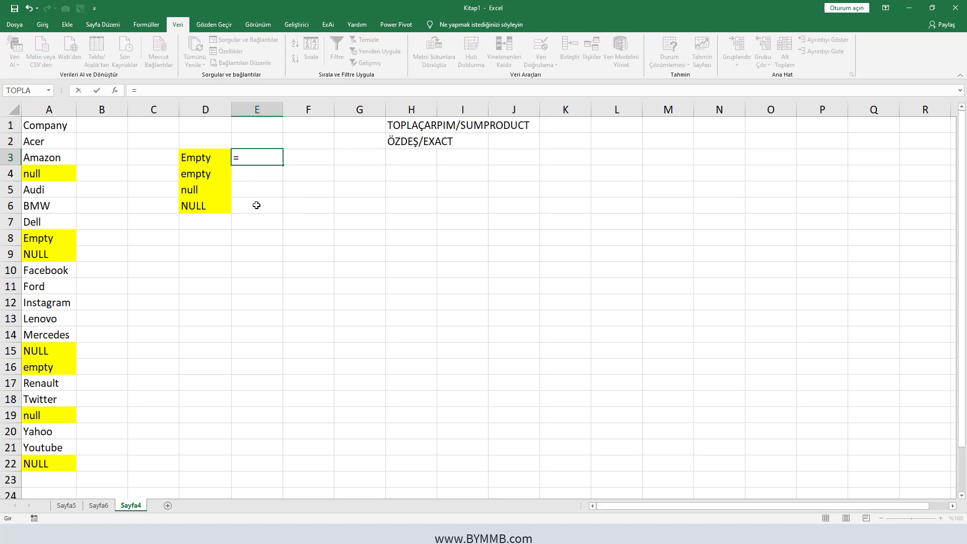
type("TOP")
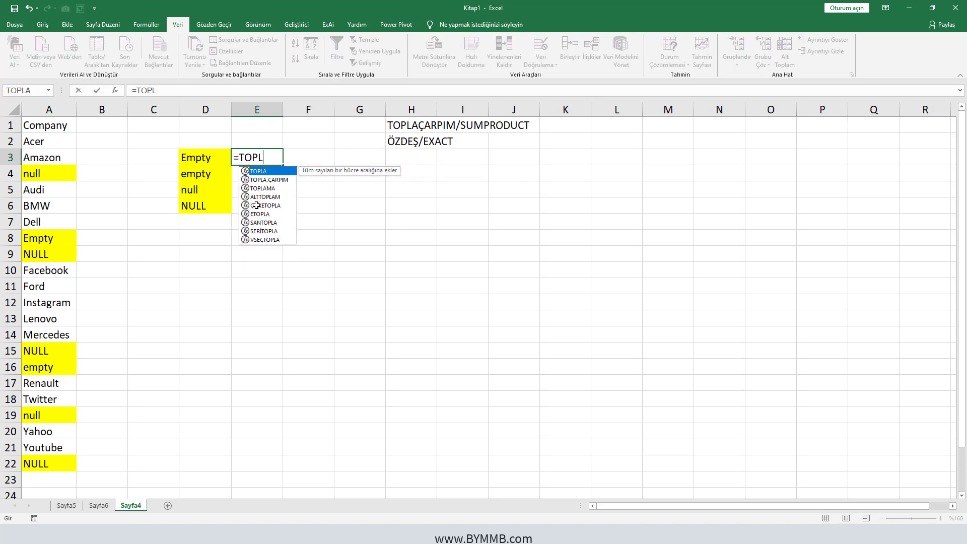
type("L")
key("Down")
key("Tab")
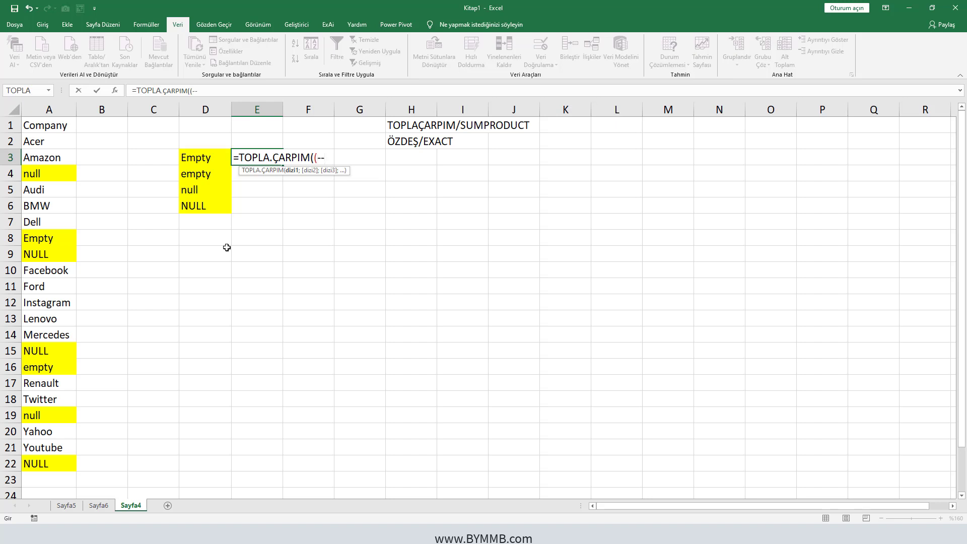
type("ÖZ")
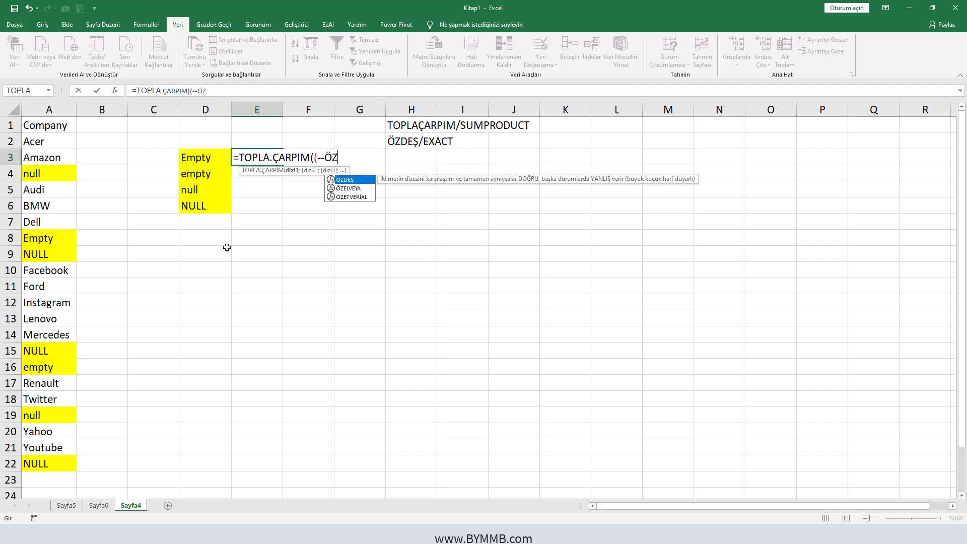
type("D")
key("Tab")
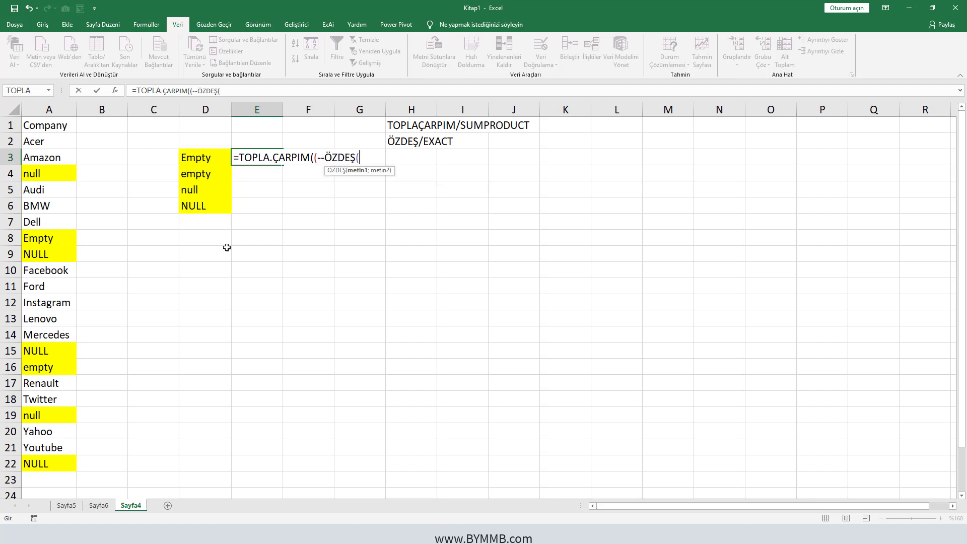
left_click(206, 158)
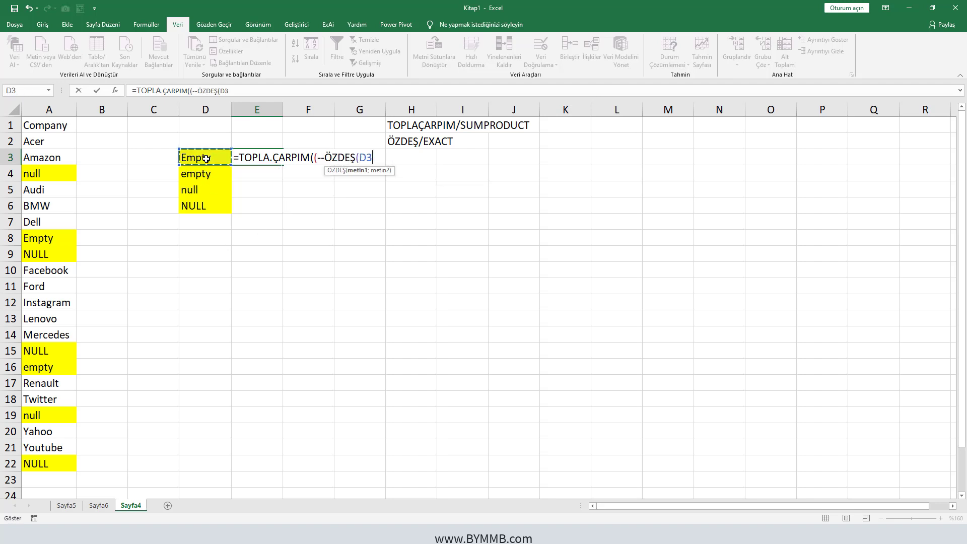
type(";")
left_click_drag(50, 141, 62, 465)
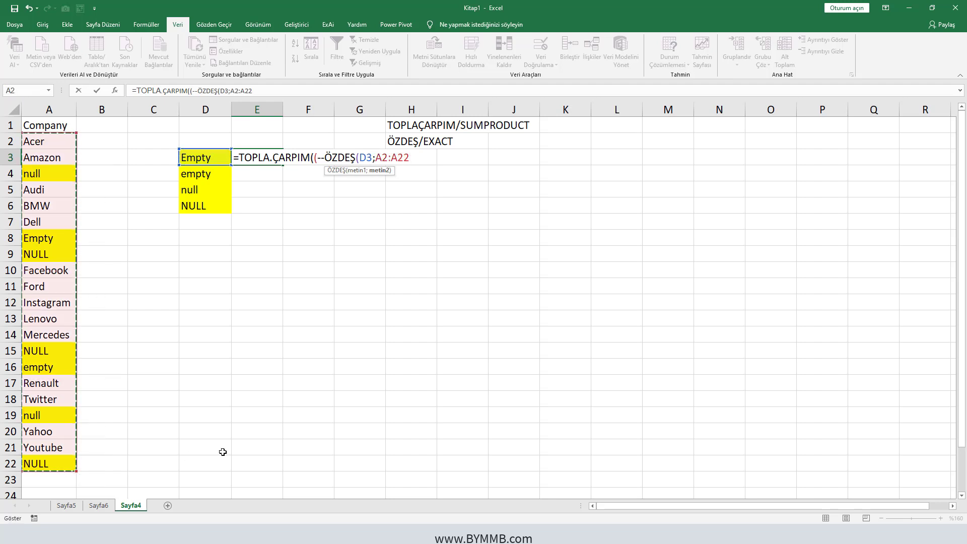
type(")")
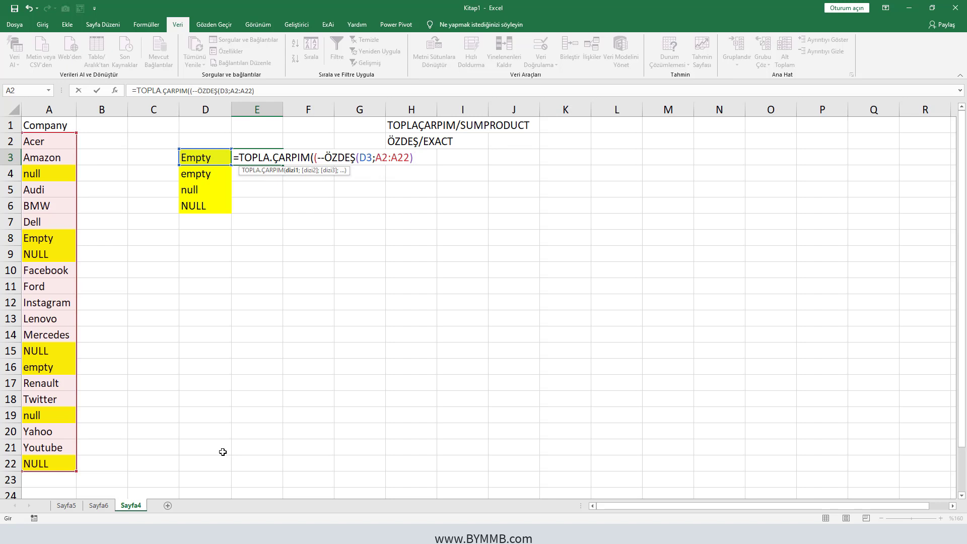
type("))")
key("Return")
Verify E3's result of 1 against Empty in D3 and its match in A8.
key("Up")
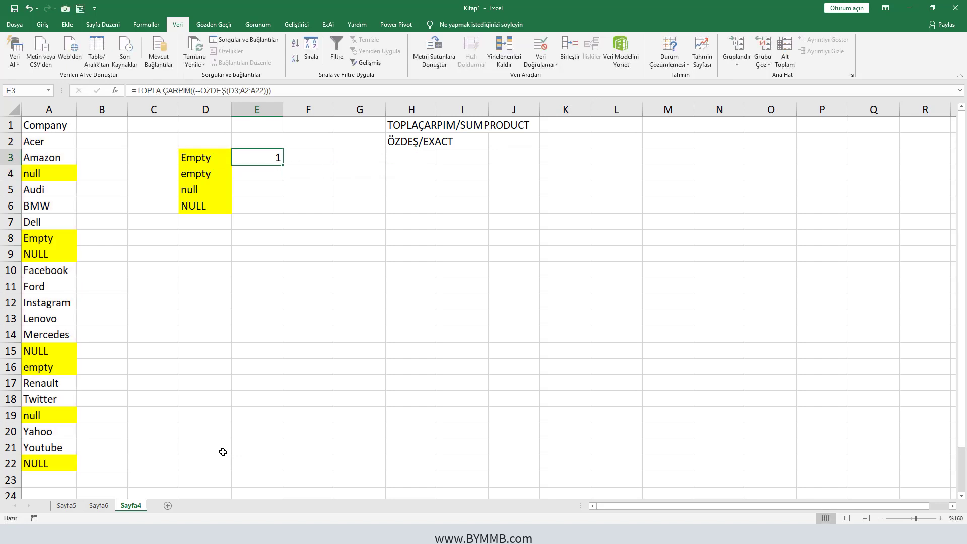
left_click(202, 157)
left_click(25, 237)
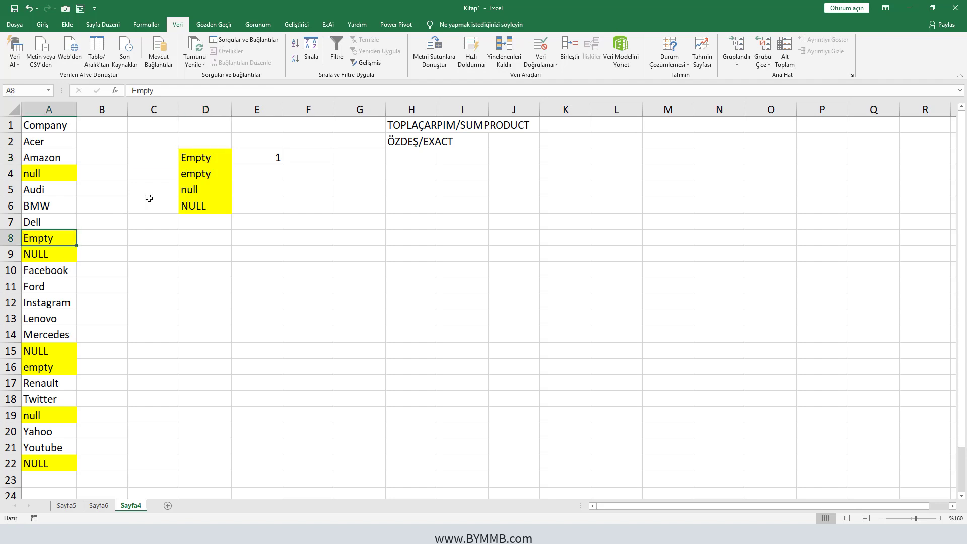
left_click(252, 159)
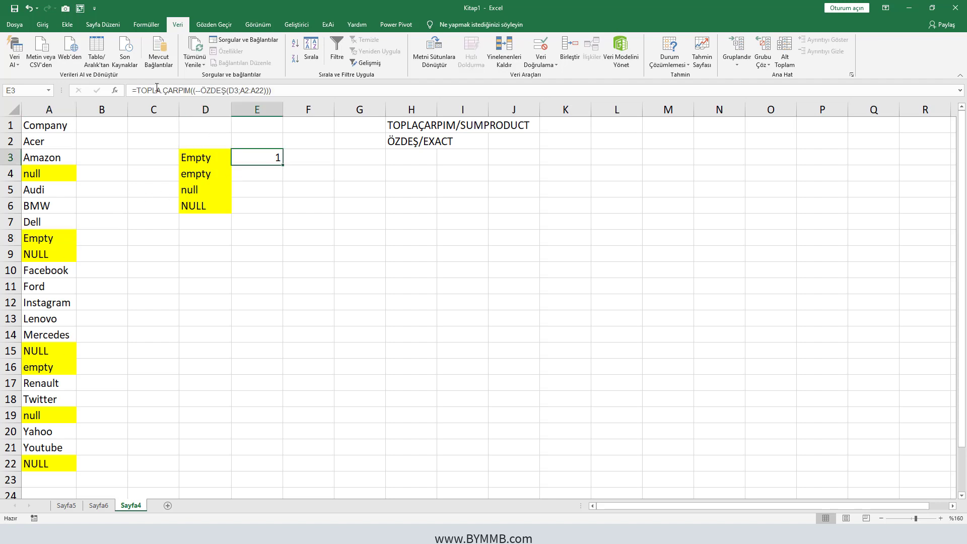
Lock E3's formula references to $D3 and $A$2:$A$22.
left_click(235, 90)
key("F4")
key("F4")
key("F4")
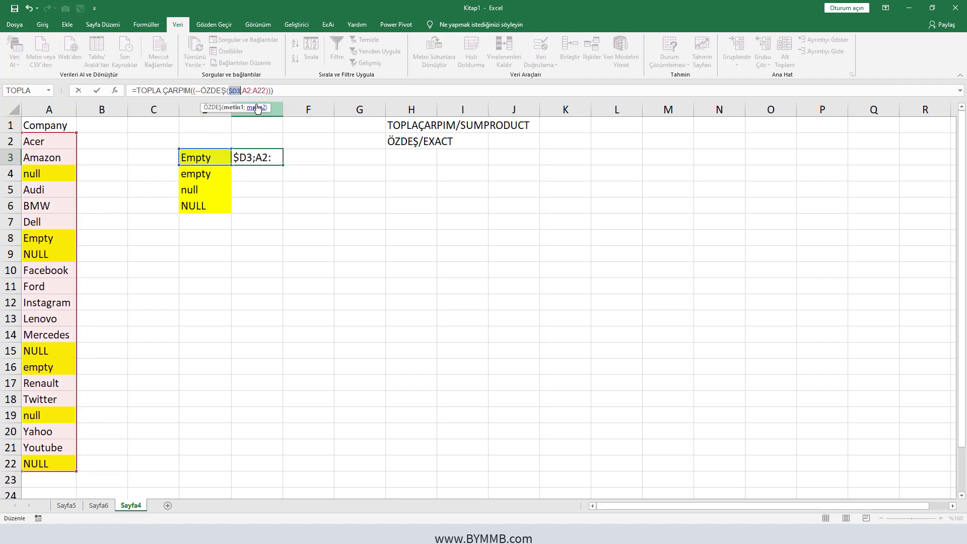
left_click(248, 90)
key("F4")
left_click(273, 91)
key("F4")
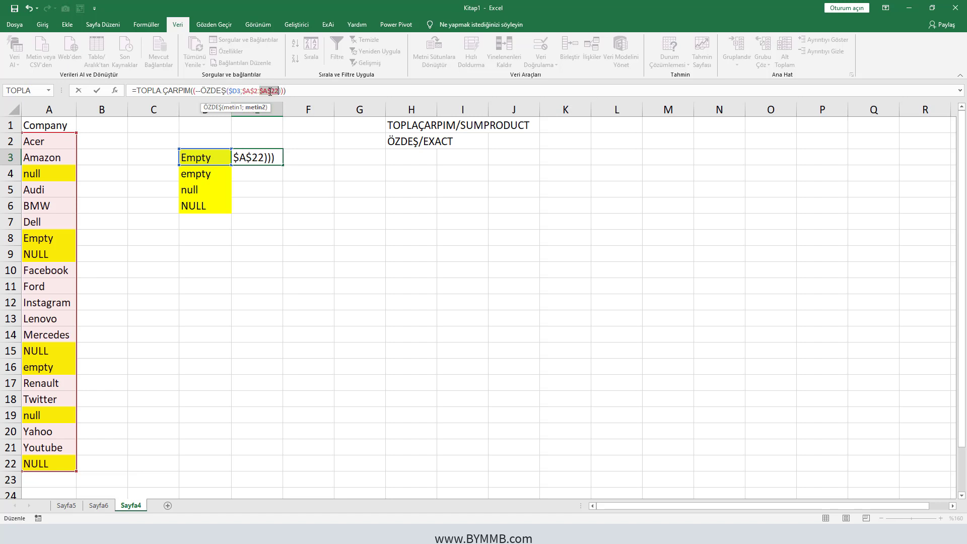
key("Return")
Fill E3's count down to E6 (1, 1, 2, 3) and check the matching null/NULL/error entries in column A.
left_click(276, 156)
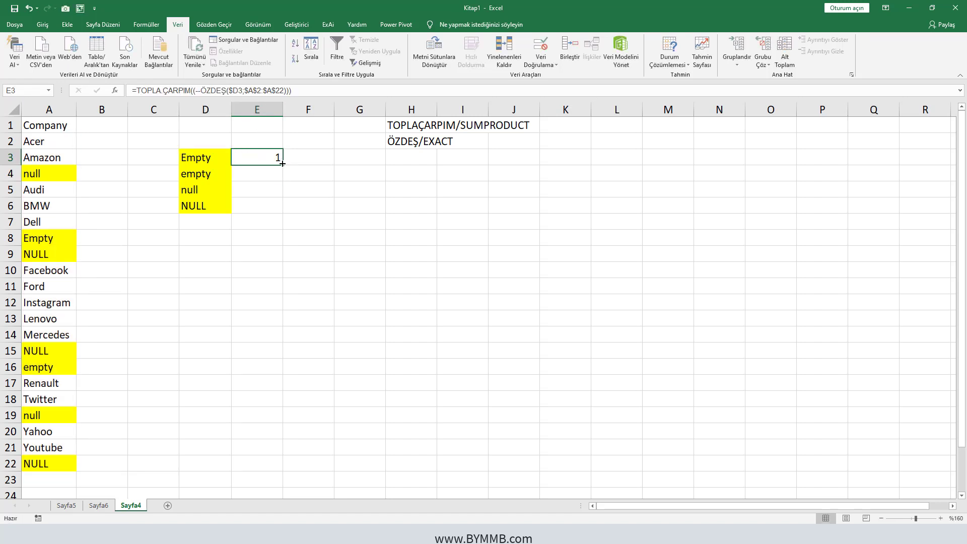
left_click_drag(283, 165, 277, 211)
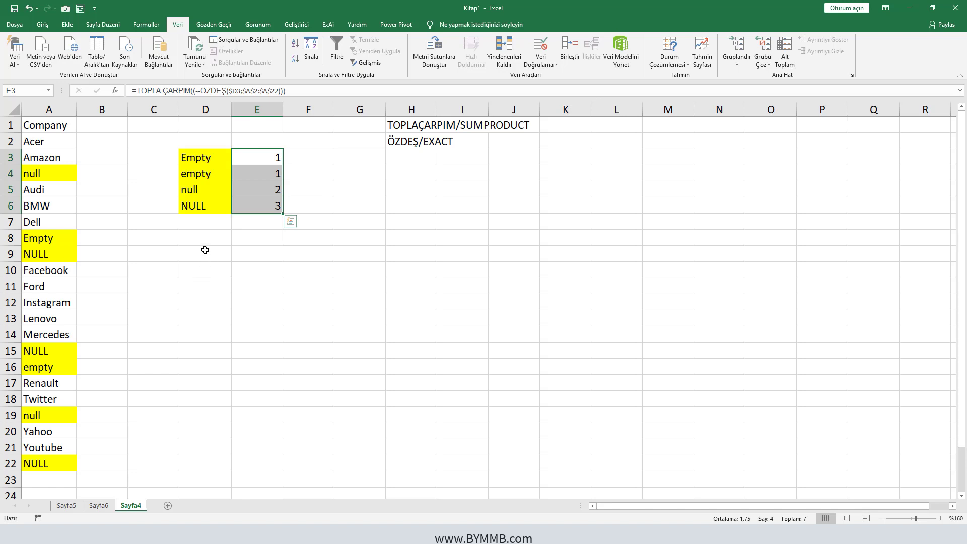
left_click(37, 176)
left_click_drag(47, 237, 46, 254)
left_click_drag(47, 350, 45, 383)
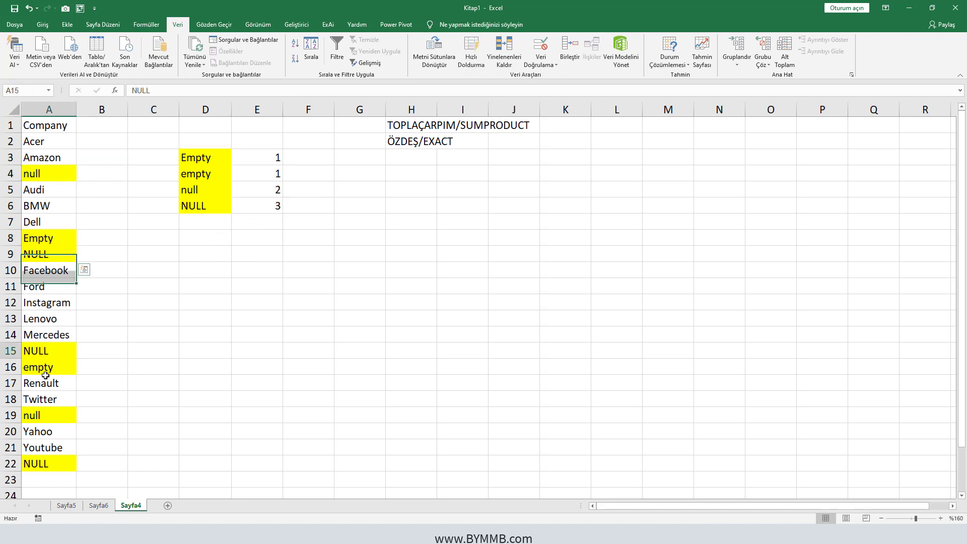
left_click(45, 416)
left_click(44, 463)
left_click(262, 224)
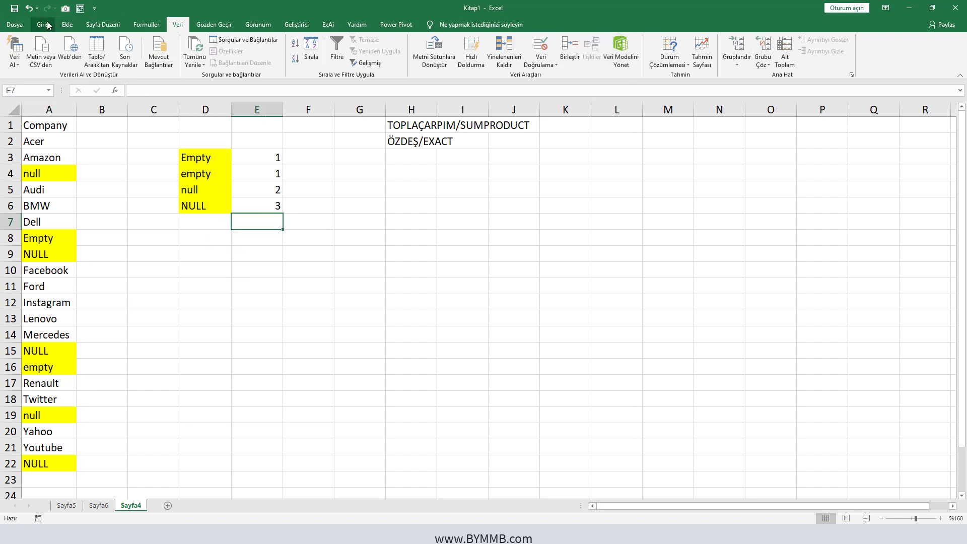
Label D7 'HATA SAYISI' and widen column D to fit it.
left_click(209, 222)
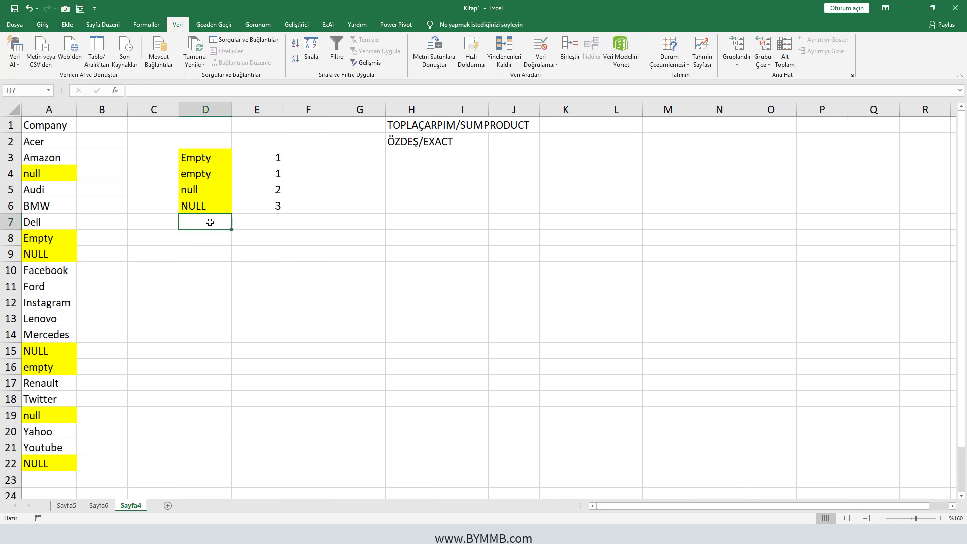
type("ha")
key("BackSpace")
key("BackSpace")
type("HA")
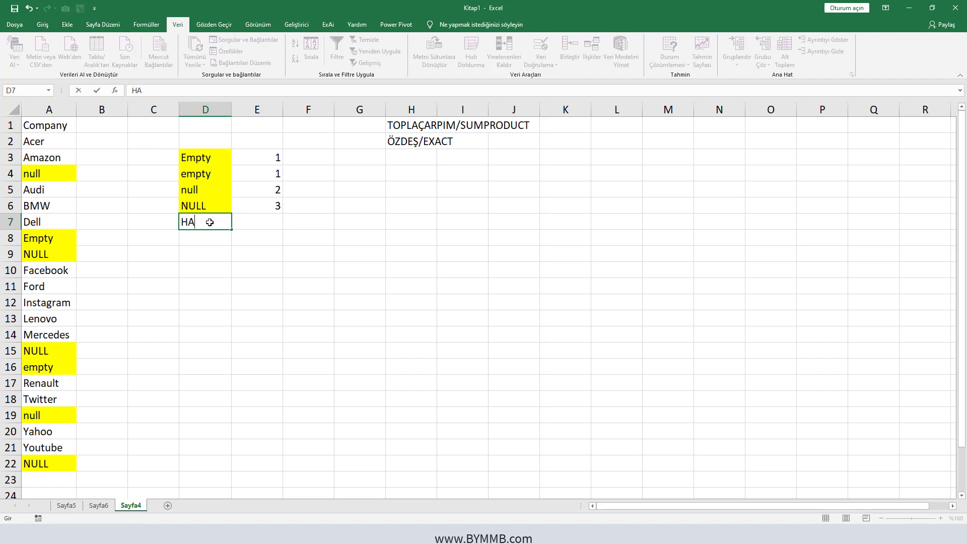
type("TA SAYISI")
key("Return")
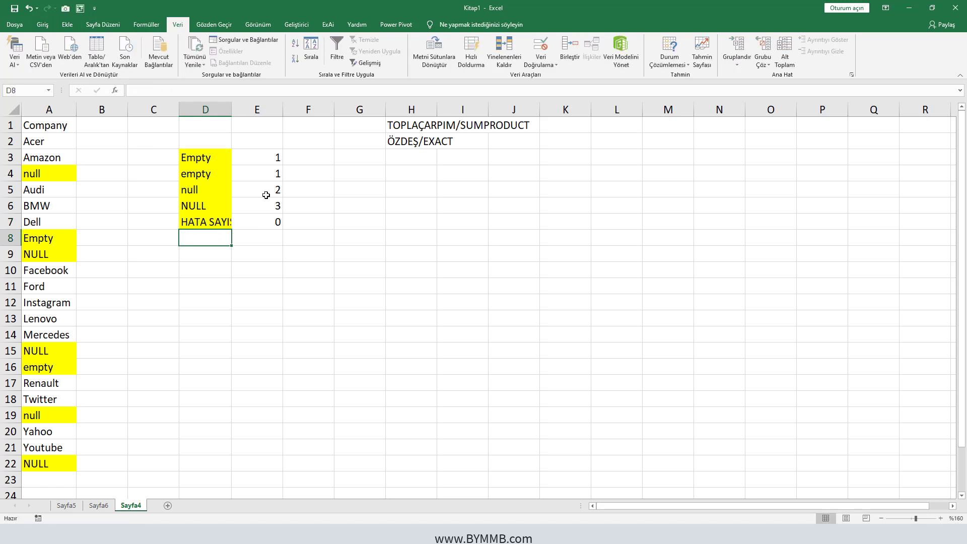
double_click(231, 109)
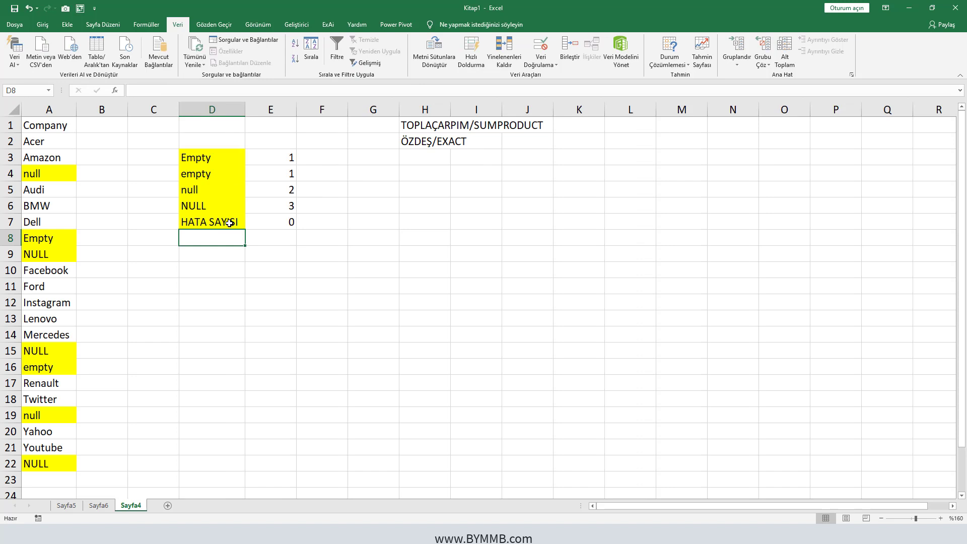
Make E7 the AutoSum of E3:E6, giving an error total of 7.
left_click(269, 220)
left_click(42, 24)
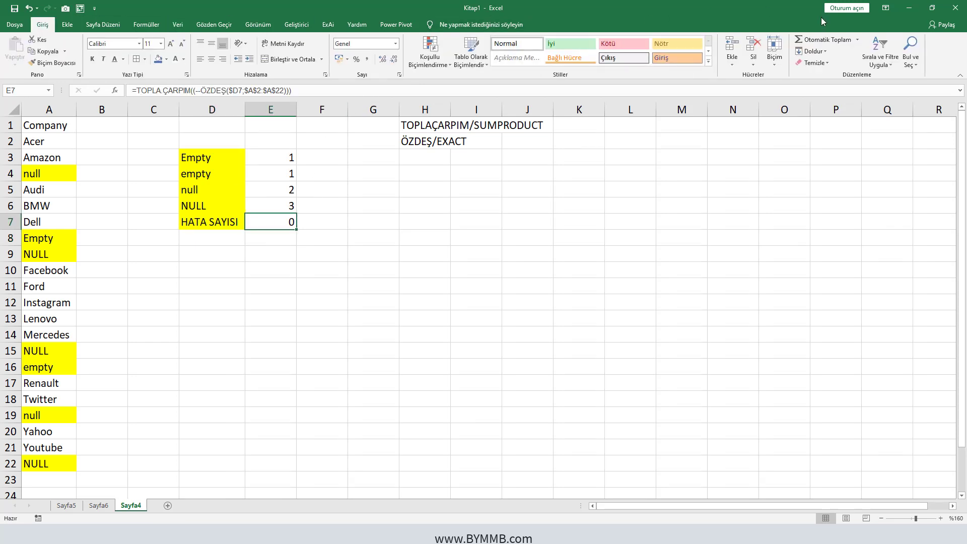
left_click(814, 40)
key("Return")
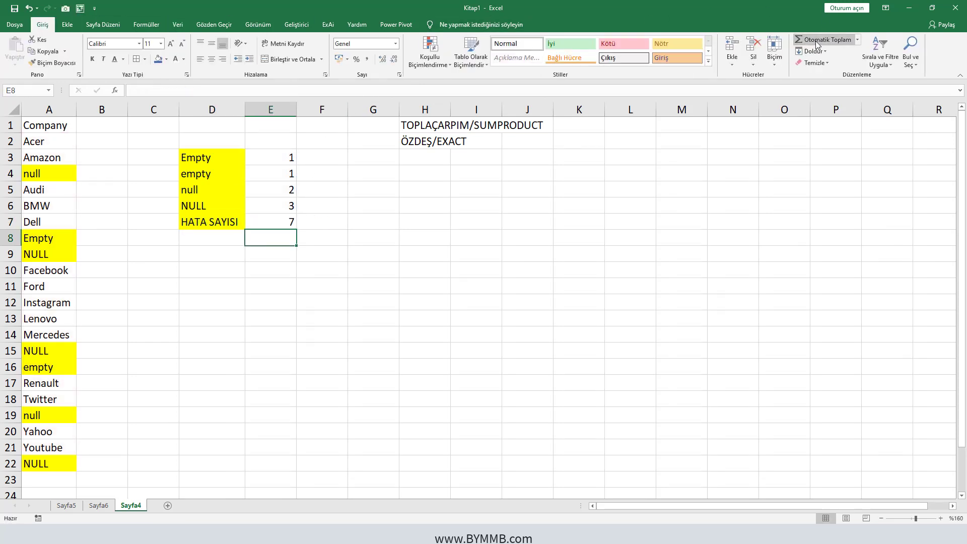
Give the D7:E7 total row a dark blue fill.
left_click_drag(218, 224, 282, 222)
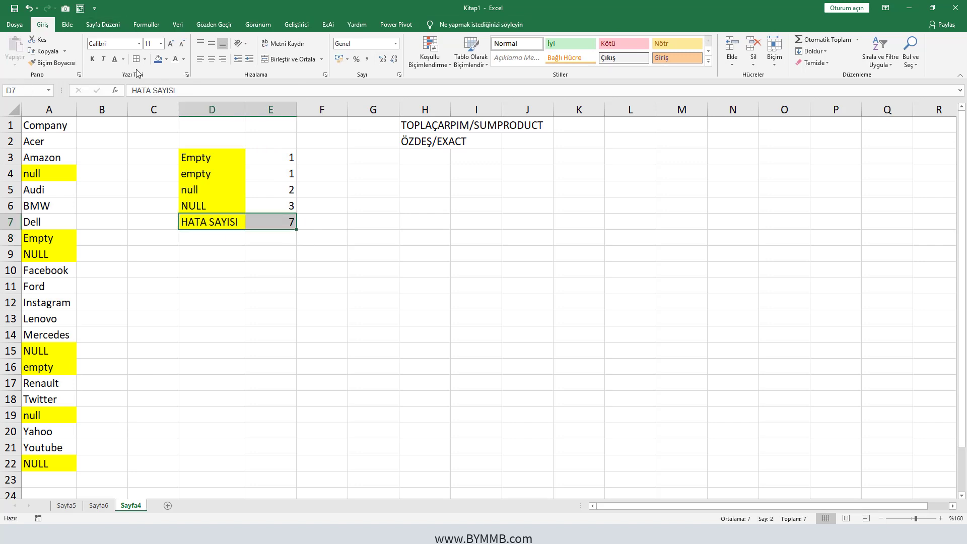
left_click(158, 59)
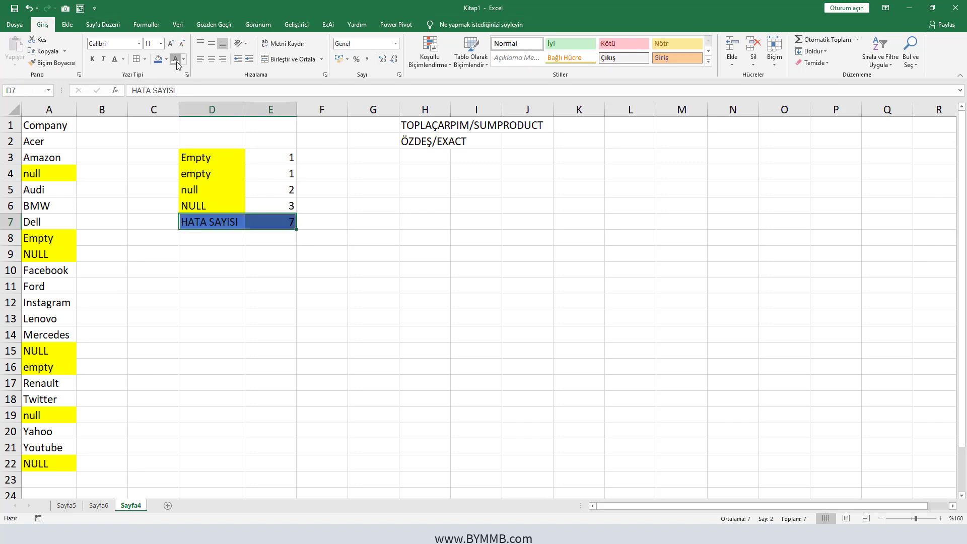
left_click(219, 248)
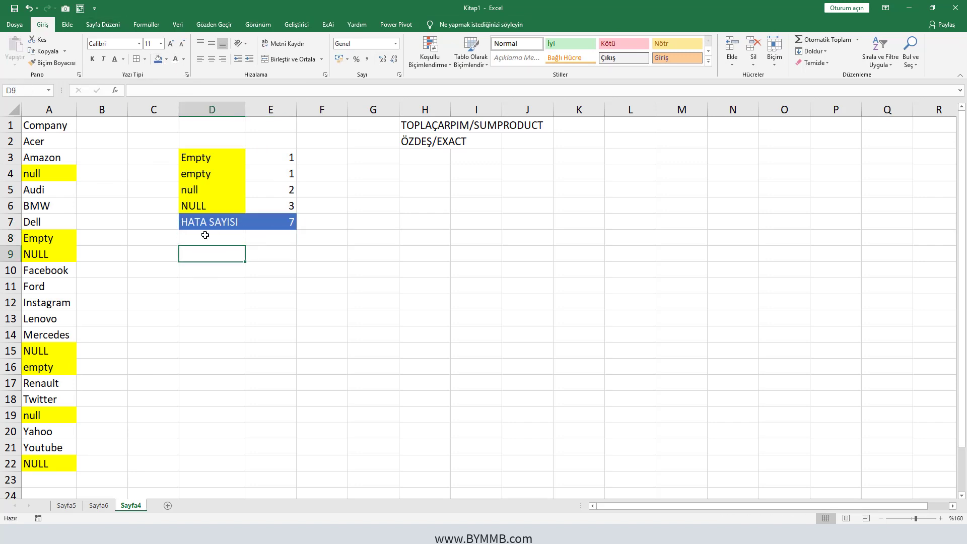
Paste E3's formula text, without the =, into F3 as a visible note.
left_click(278, 153)
left_click_drag(291, 91, 141, 93)
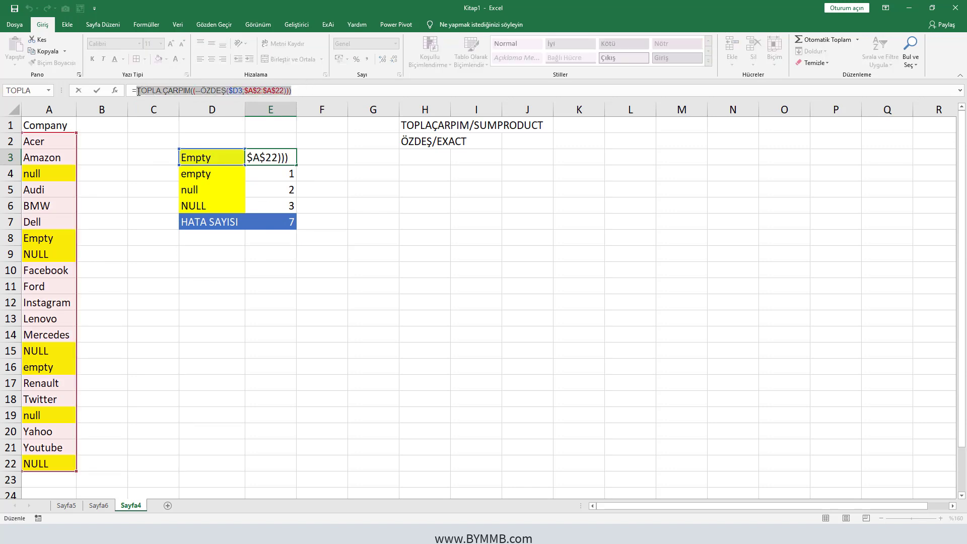
key("ctrl+c")
key("Return")
key("Up")
key("Right")
key("ctrl+v")
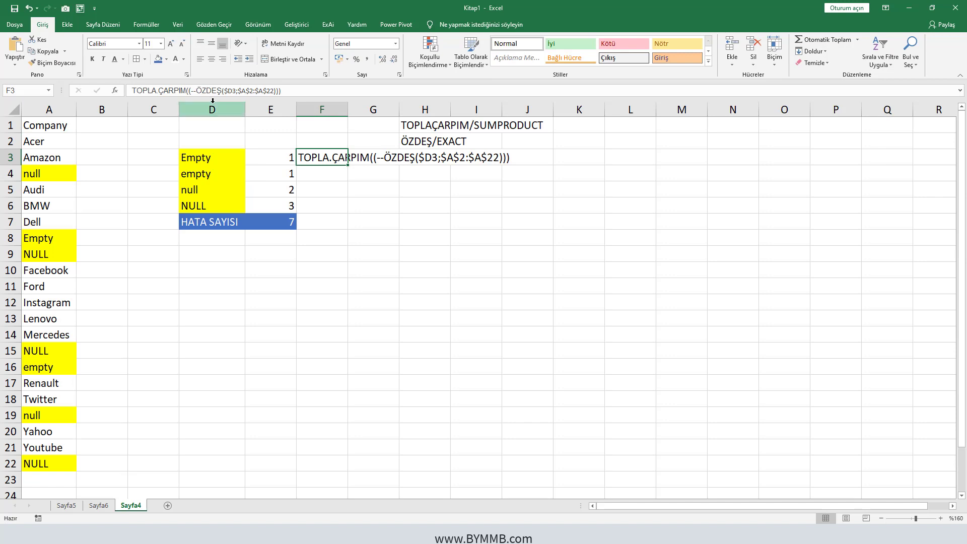
Move the H1:H2 function-name notes and compare F3's text with E3's live formula.
mouse_move(422, 123)
left_mouse_down()
mouse_move(419, 137)
mouse_move(600, 230)
mouse_move(633, 210)
left_mouse_up()
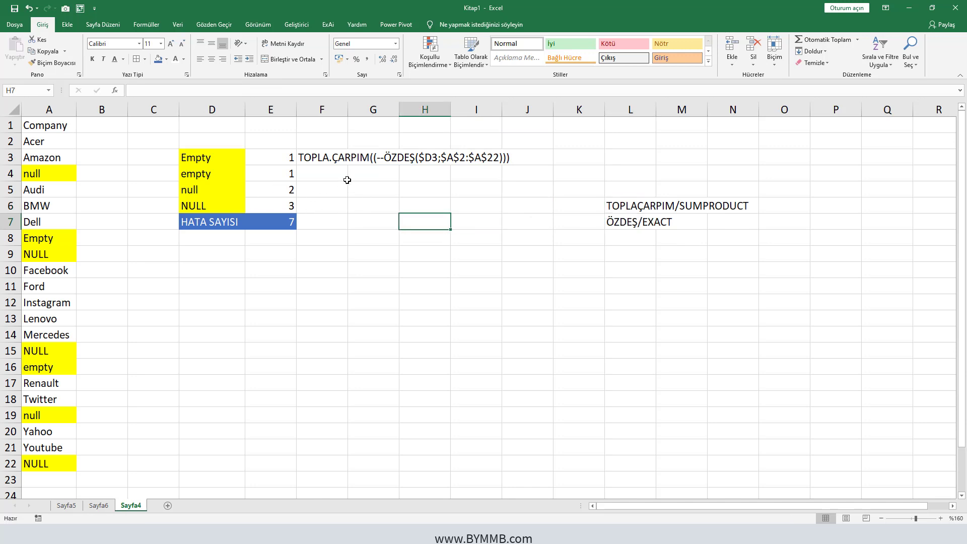
left_click(324, 153)
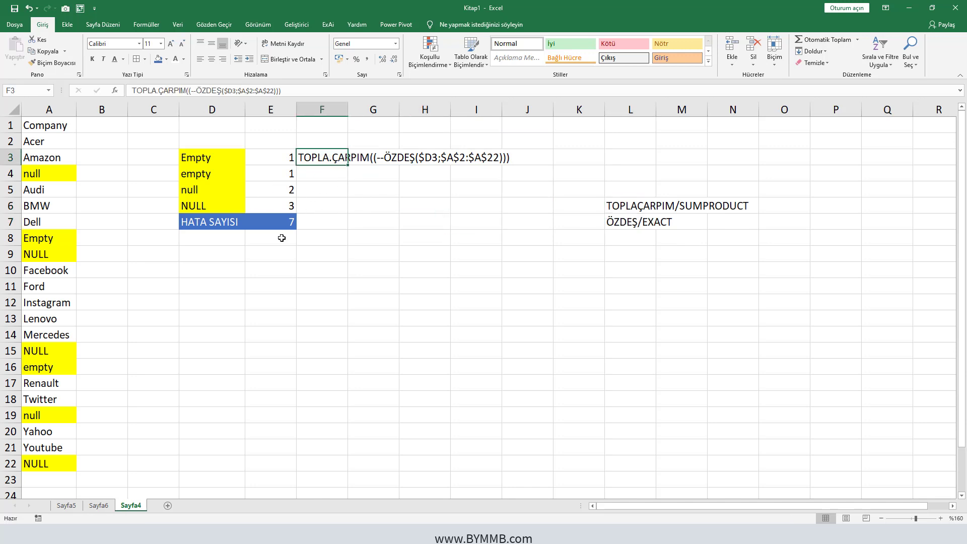
left_click(281, 161)
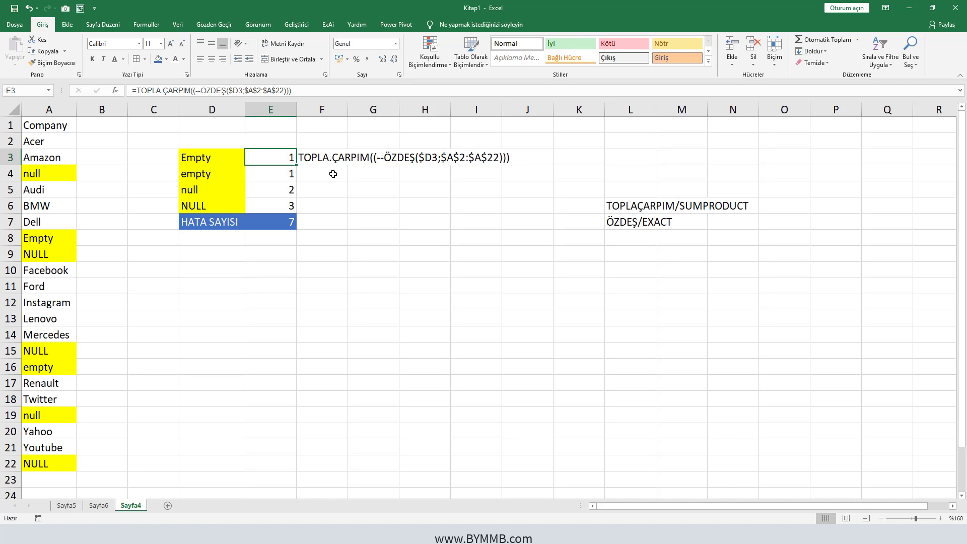
left_click(382, 157)
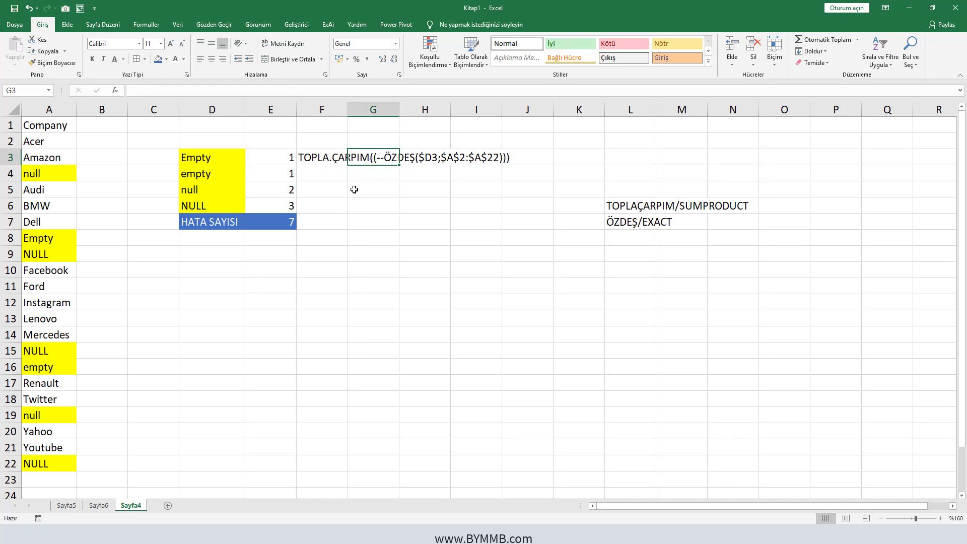
left_click(282, 157)
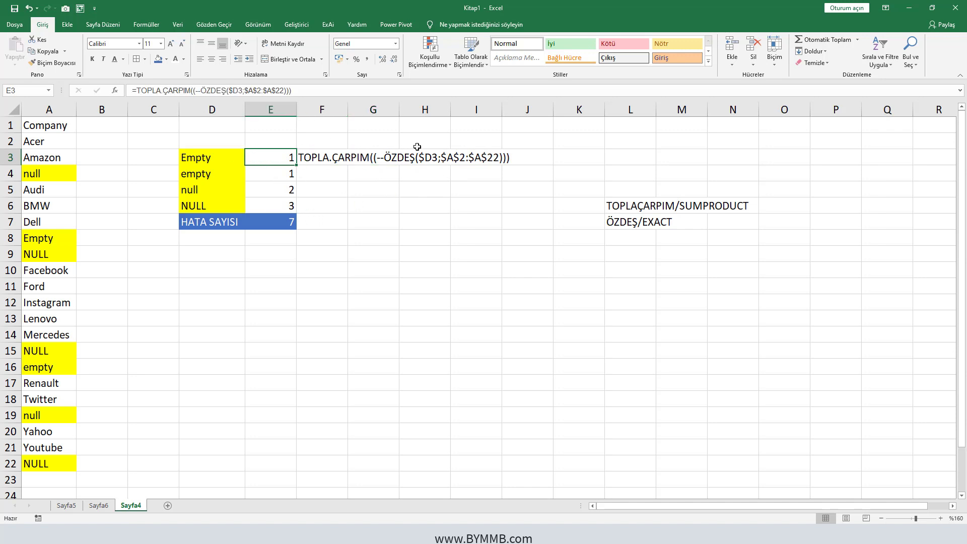
Enter the note TRUE,TRUE,FALSE,FALSE,TRUE in H6 and highlight A2:A22 to explain the comparison.
left_click(439, 201)
type("TR")
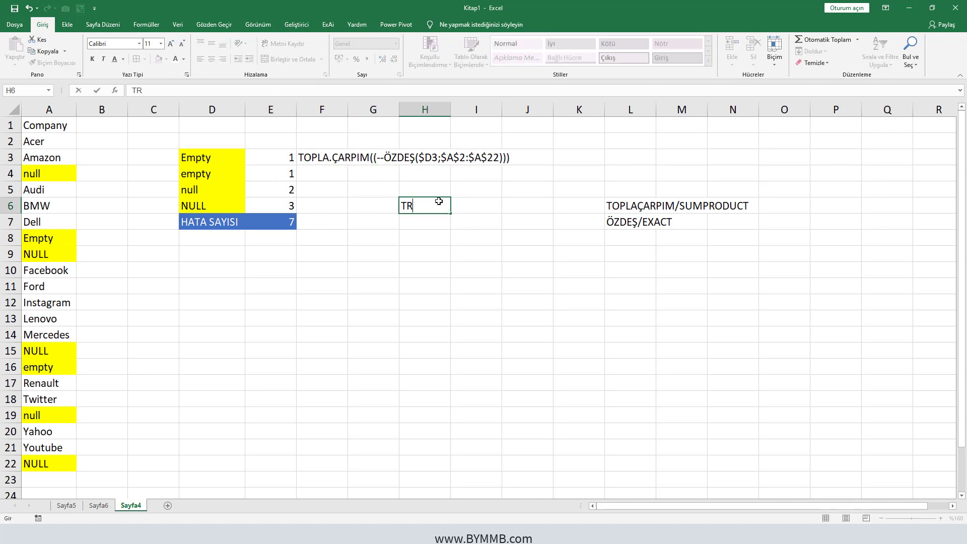
type("UE,TR")
type("UE,FALSE,F")
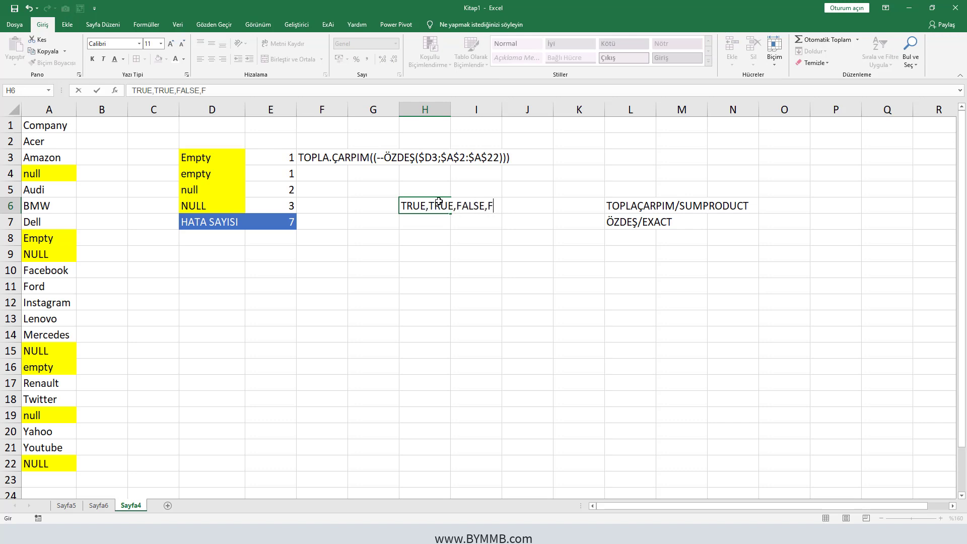
type("ALSE,TRUE")
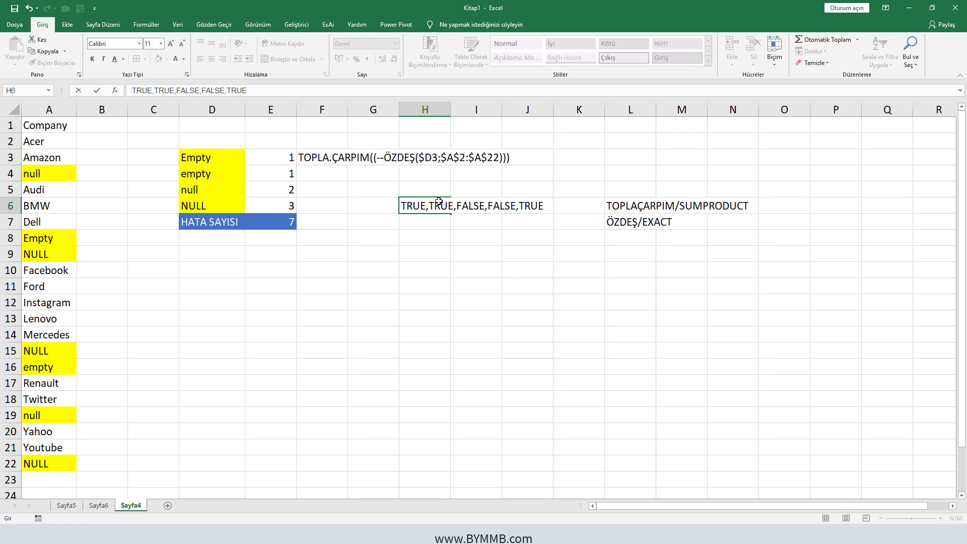
key("Return")
left_click(439, 202)
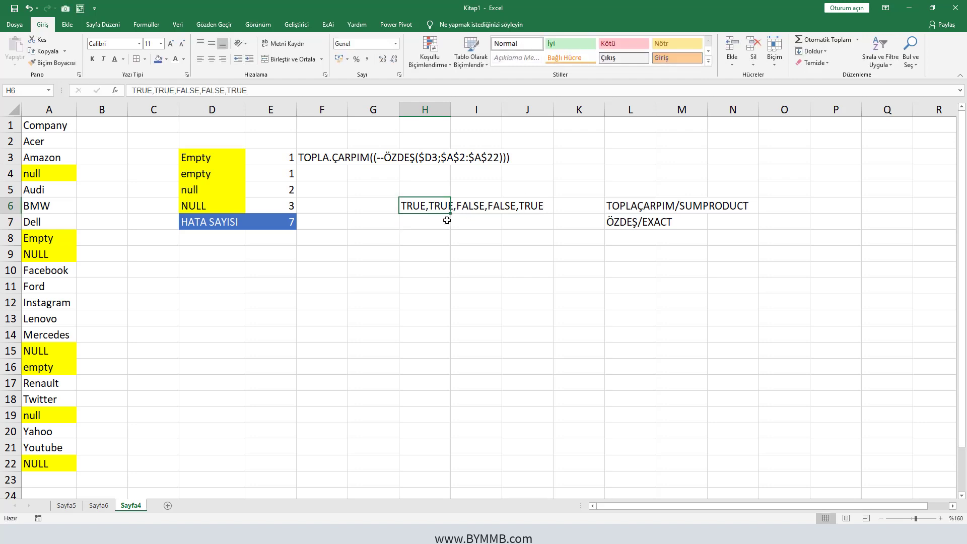
left_click_drag(43, 143, 63, 470)
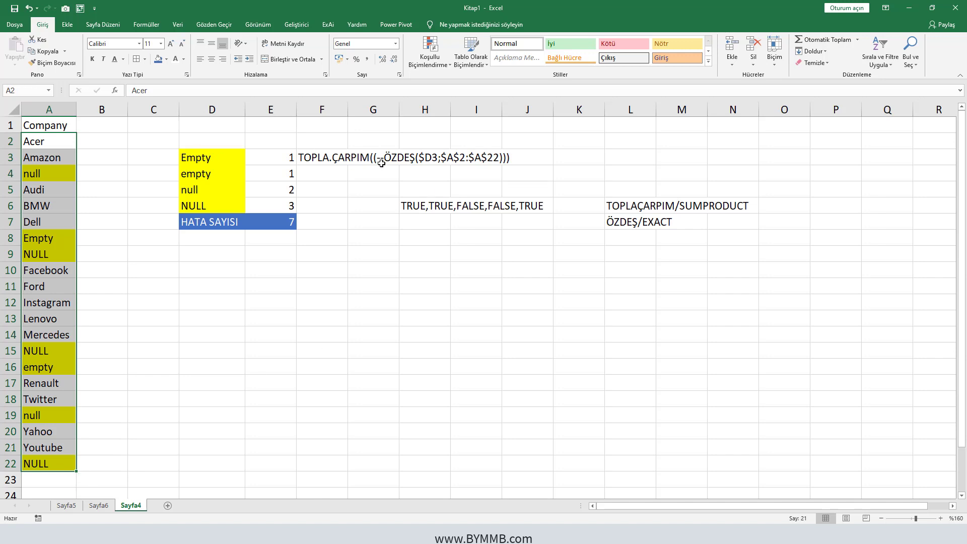
left_click(331, 159)
left_click(425, 206)
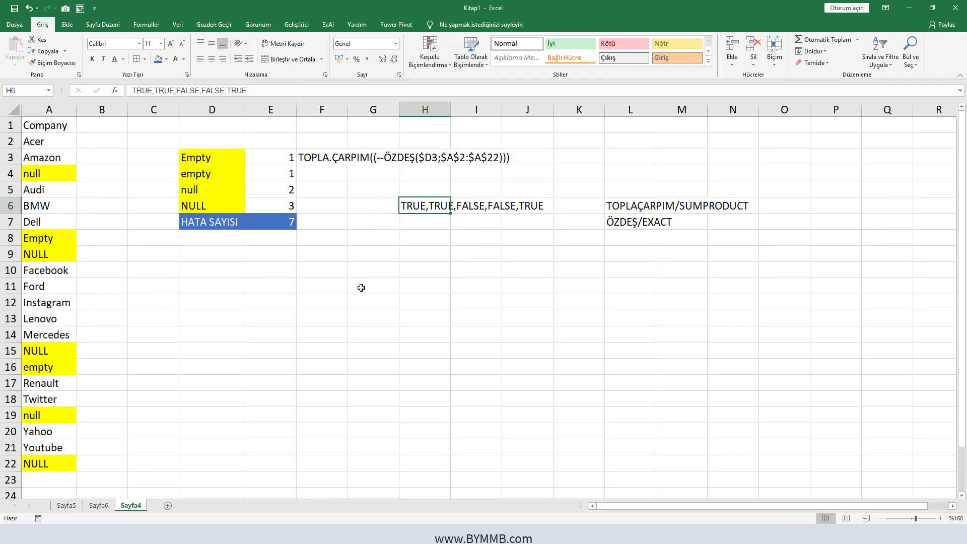
left_click(419, 244)
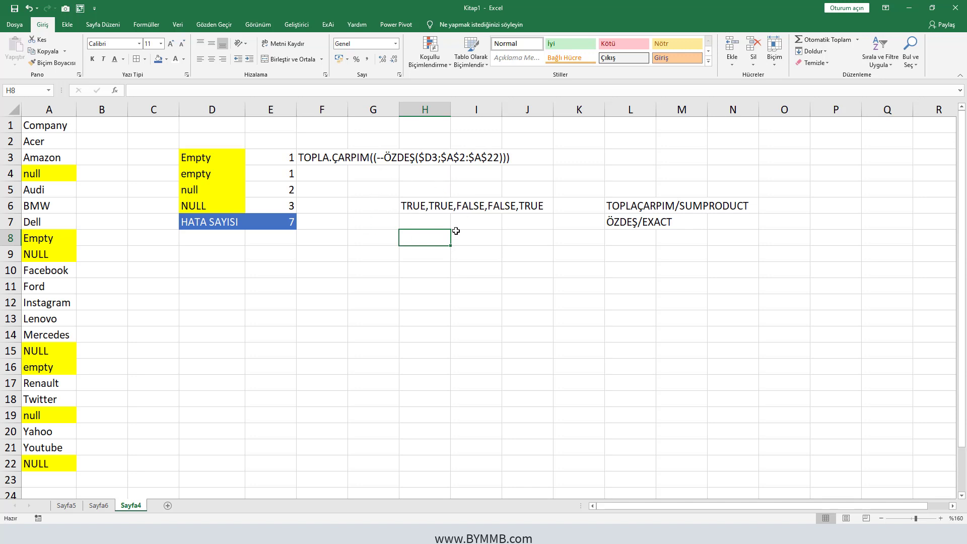
Try removing the double minus before ÖZDEŞ in E3, then undo it.
left_click(385, 151)
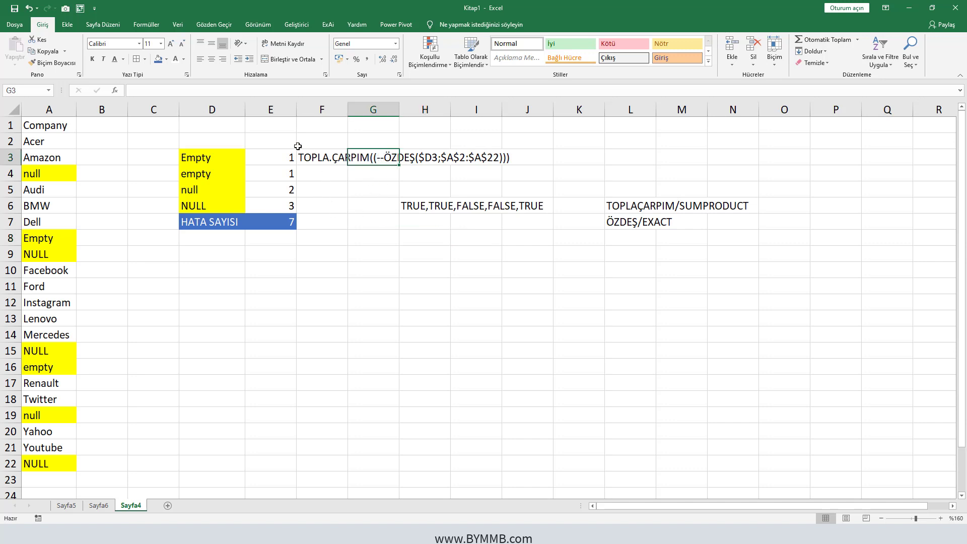
left_click(270, 157)
left_click(199, 92)
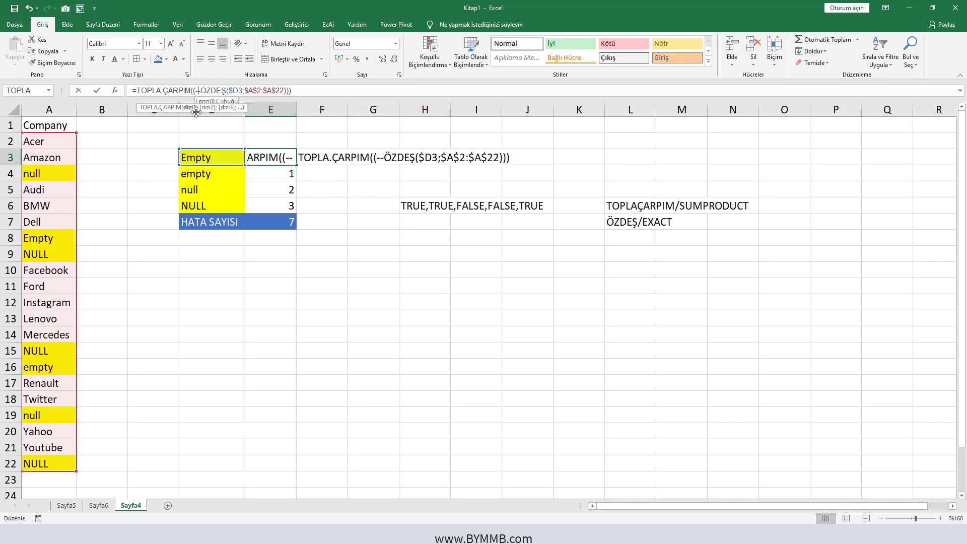
key("Delete")
key("Delete")
key("Return")
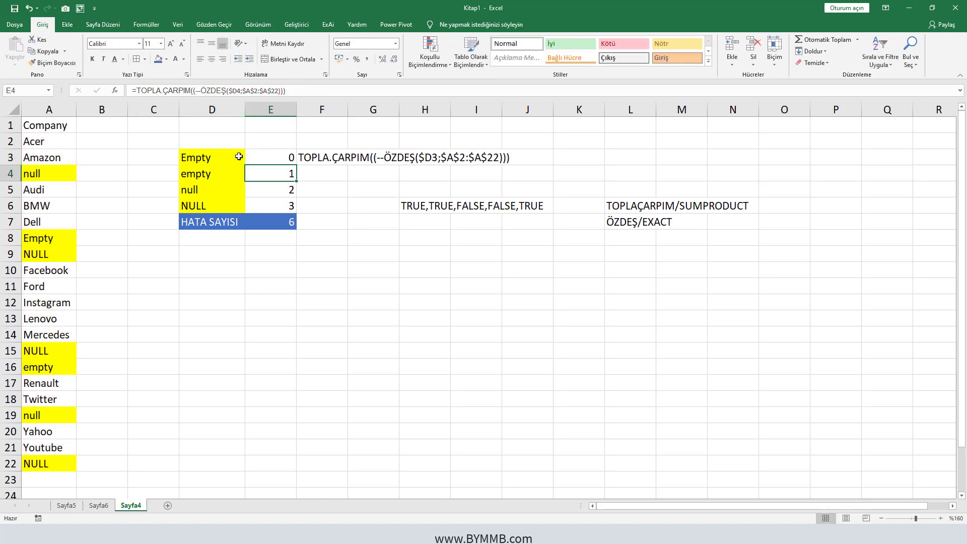
key("ctrl+z")
Reduce E3's double minus to a single minus, so E3 returns -1 and the total drops to 5.
left_click(203, 90)
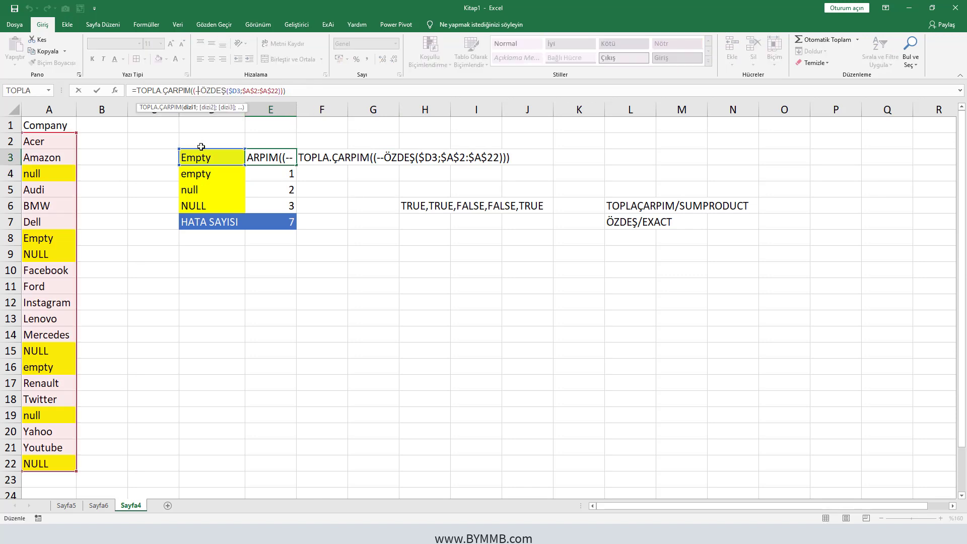
key("BackSpace")
key("Return")
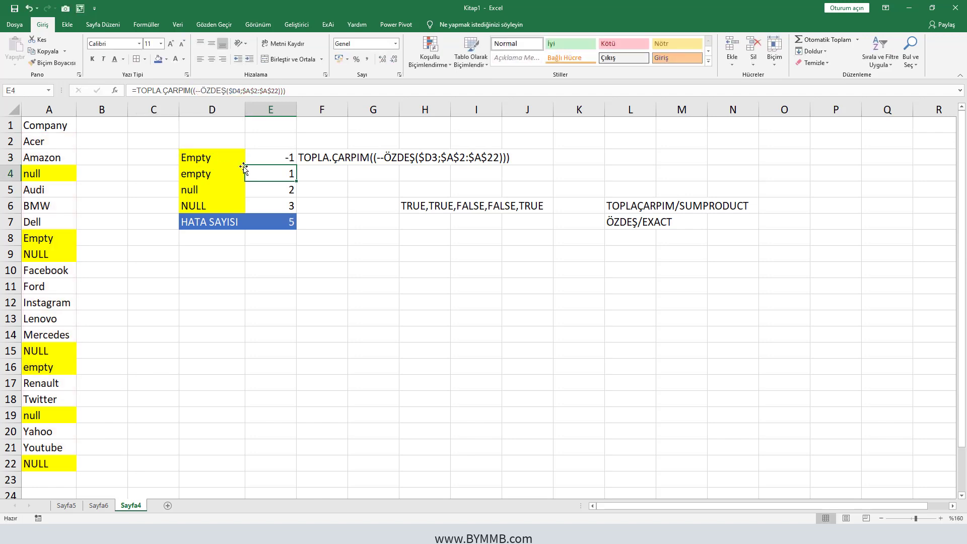
left_click(263, 157)
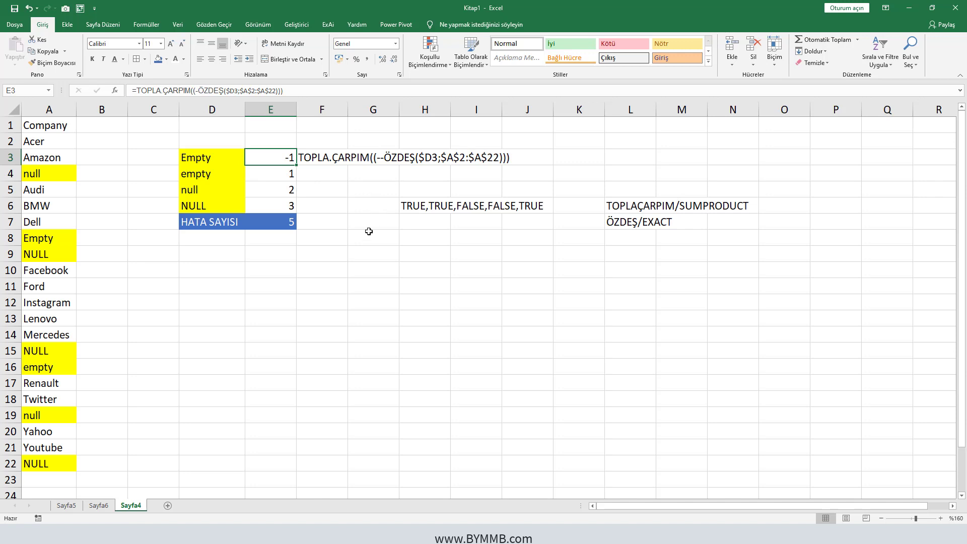
left_click(422, 158)
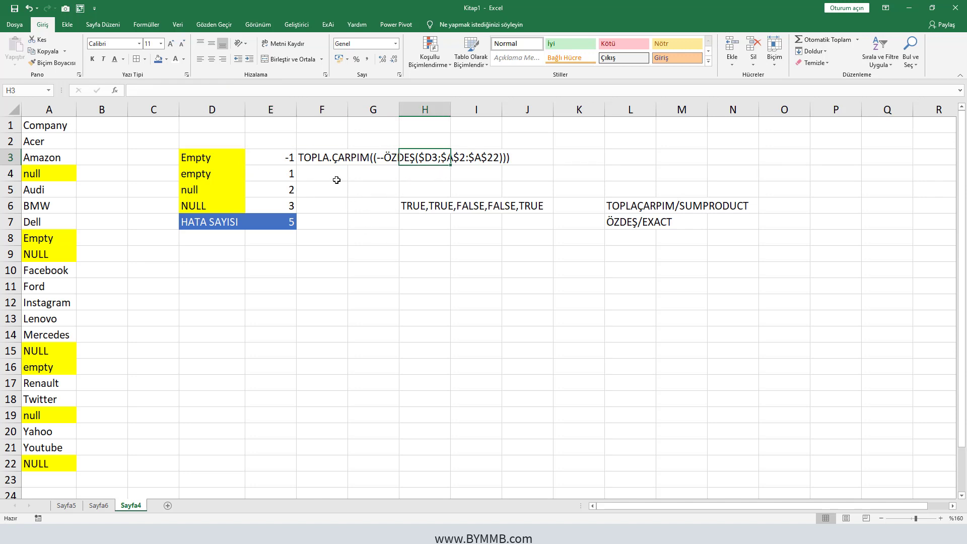
left_click(275, 157)
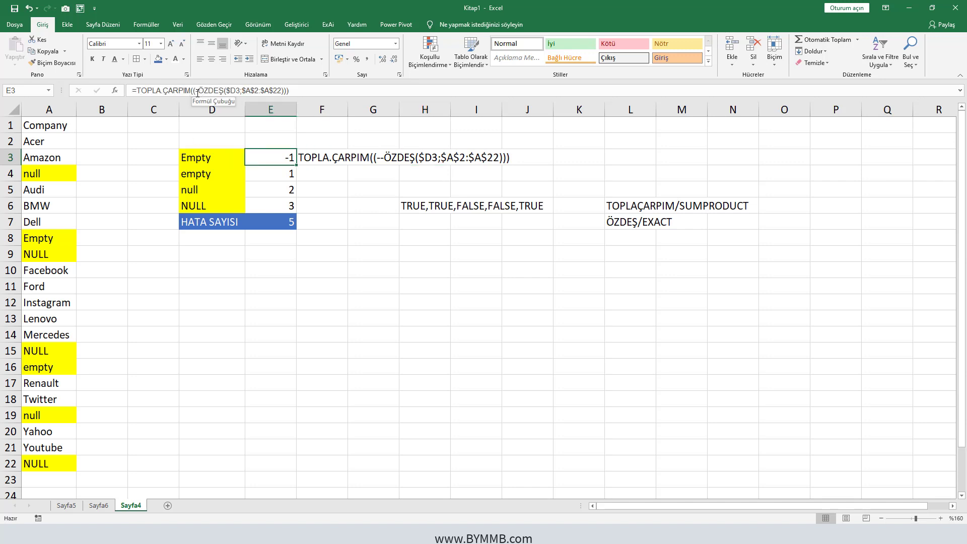
left_click(196, 90)
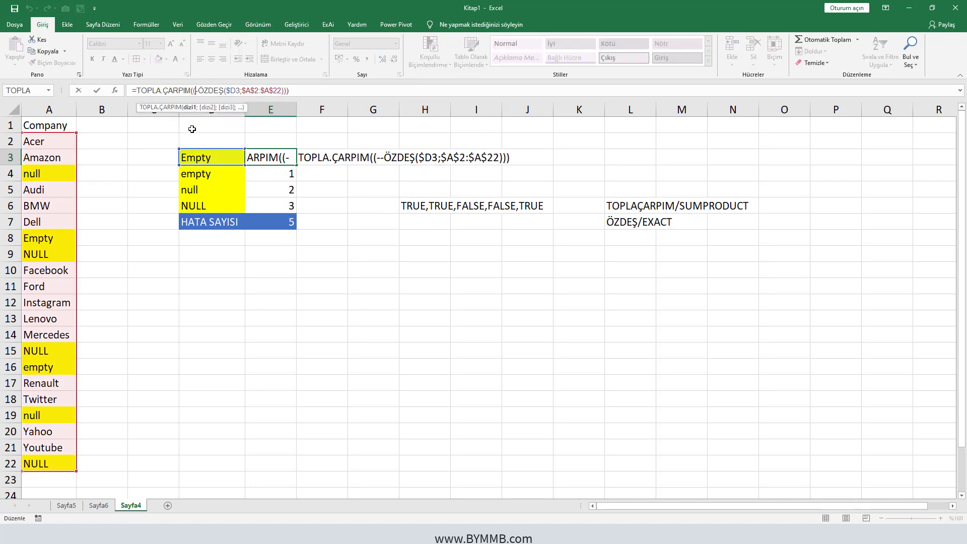
Restore E3's double minus (1, total 7), delete the H6 note, and highlight A2:A22 and D3:D6.
type("-")
key("Return")
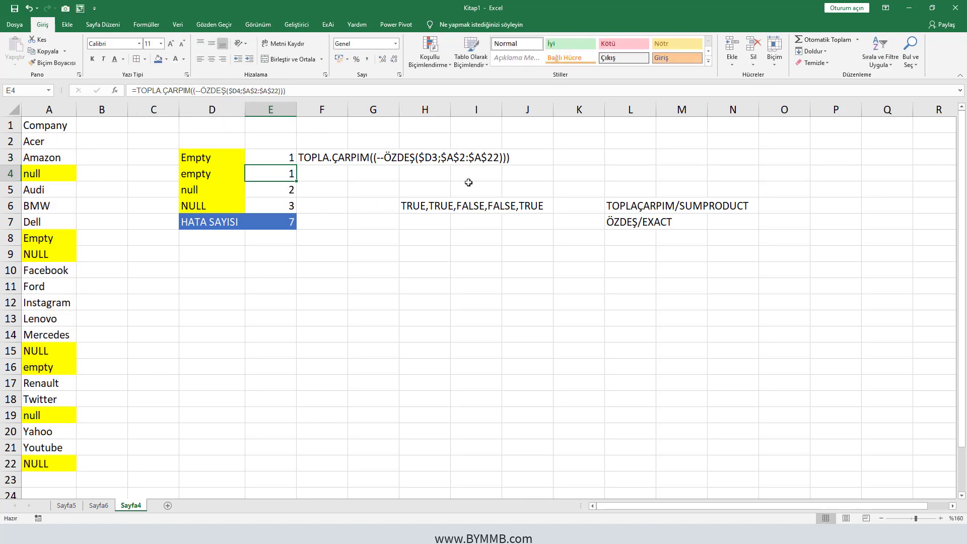
left_click(412, 204)
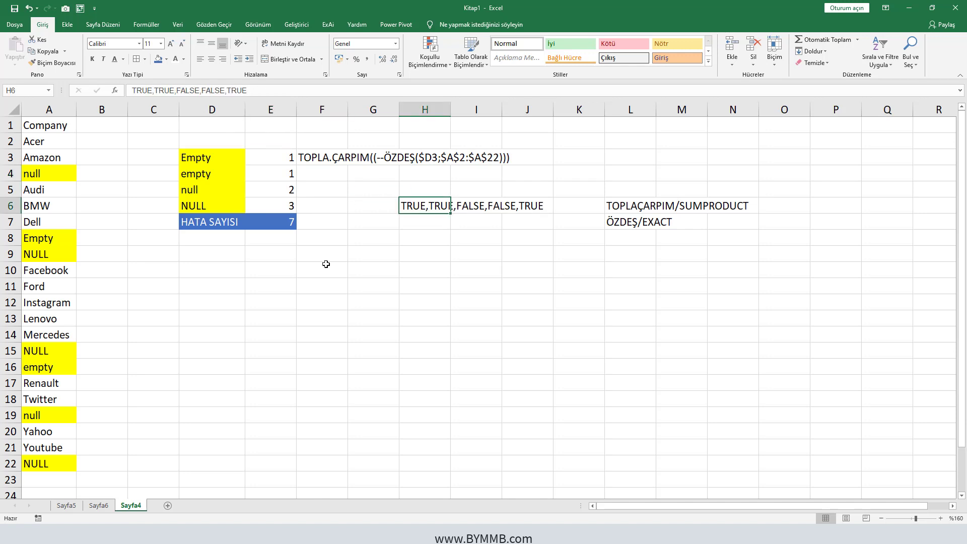
key("Delete")
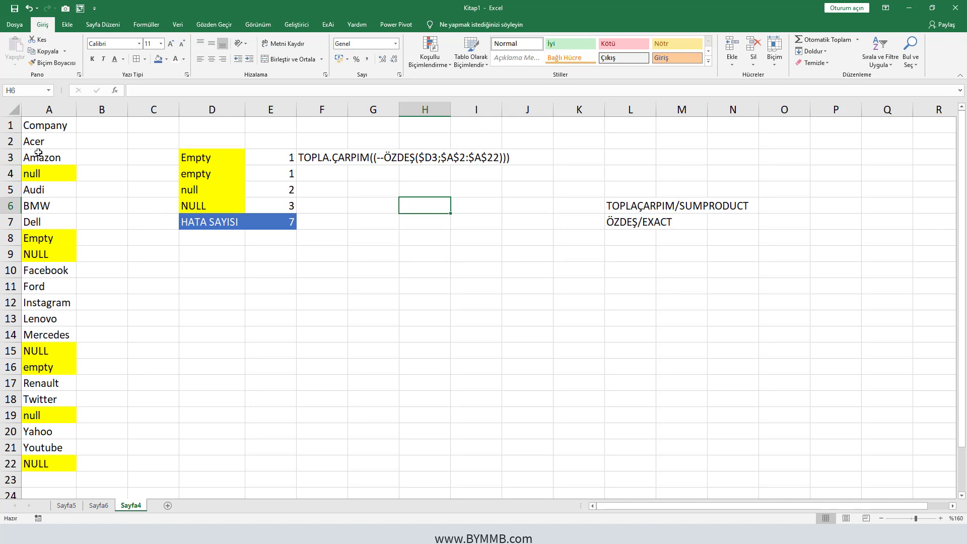
left_click_drag(39, 141, 48, 464)
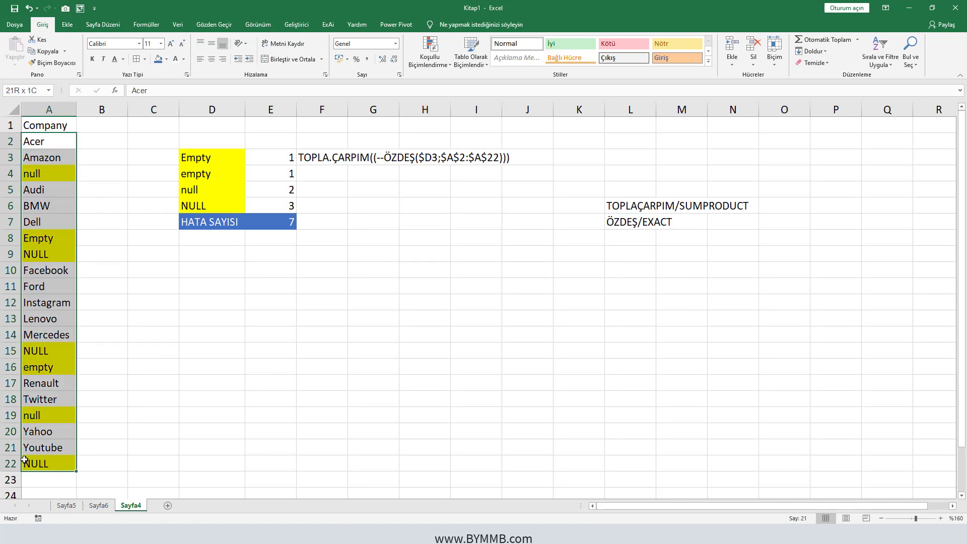
left_click_drag(208, 157, 218, 212)
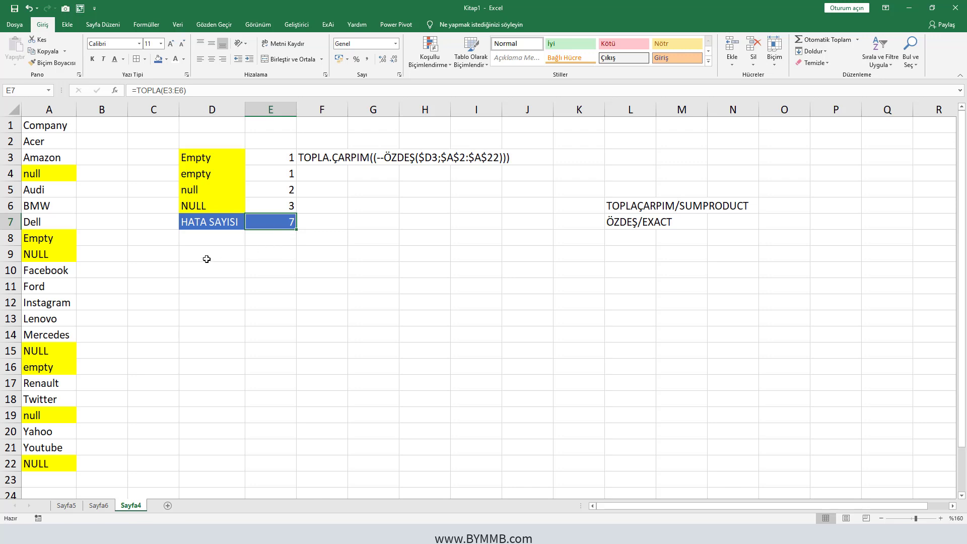
left_click_drag(45, 142, 53, 464)
Enter 'HATASIZ KAYIT SAYISI' in D8 with the value 14 in E8.
left_click(222, 238)
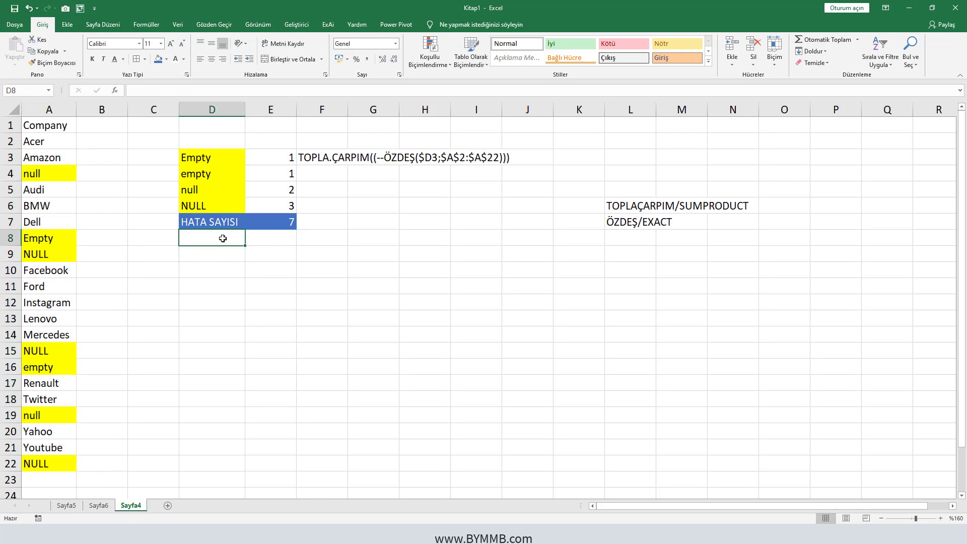
type("HATASIZ")
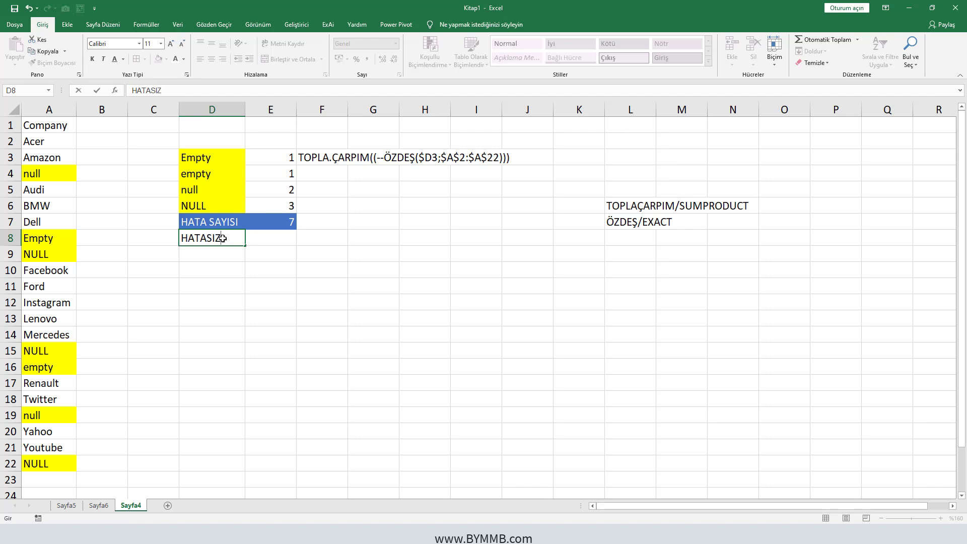
type(" KAYIT SAYISI")
key("Tab")
type("14")
key("Return")
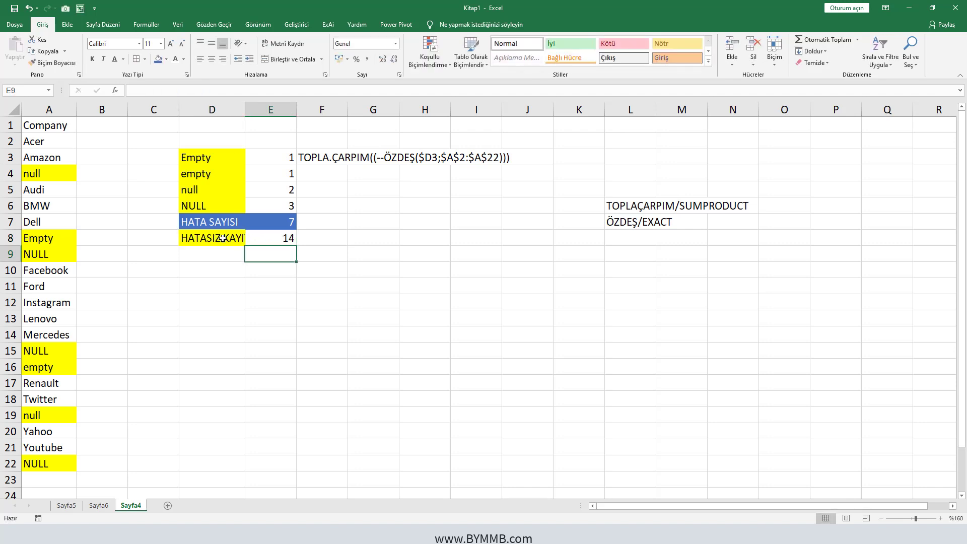
Style D8:E8 with blue fill and white font, and autofit column D.
left_click_drag(216, 238, 254, 236)
left_click(158, 59)
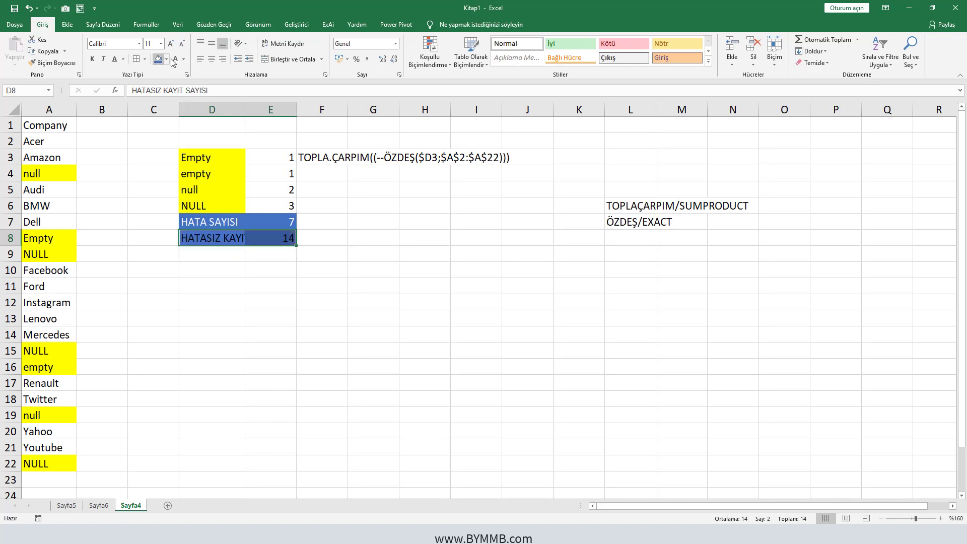
left_click(176, 59)
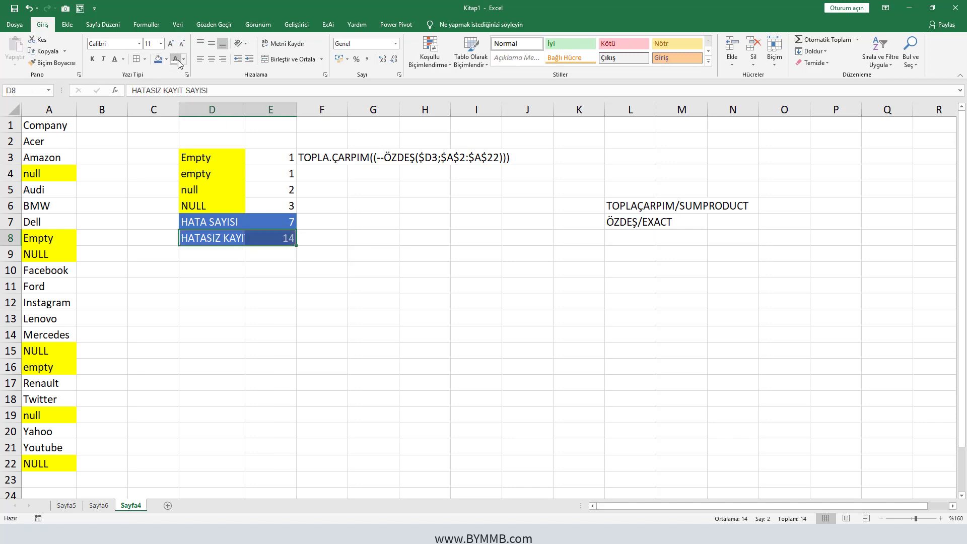
double_click(246, 110)
left_click(309, 240)
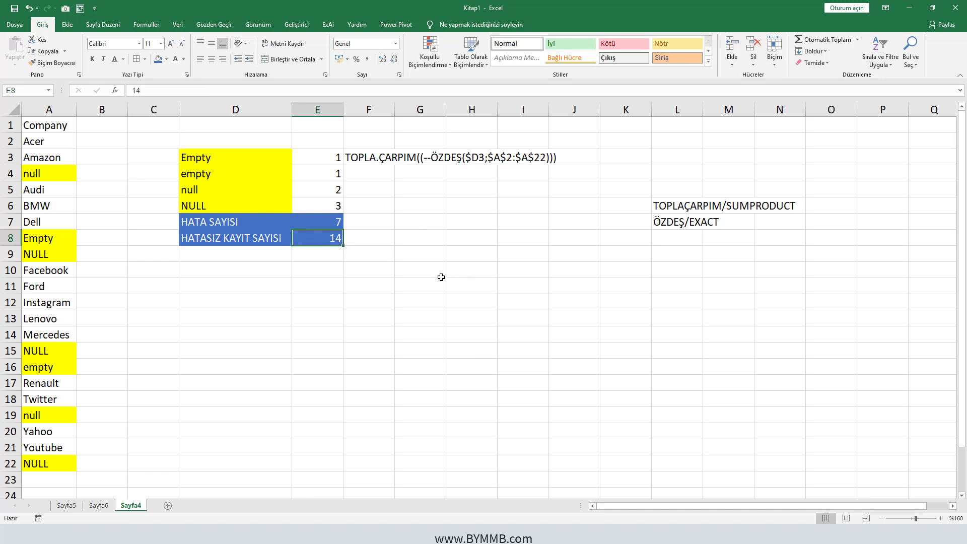
left_click(677, 251)
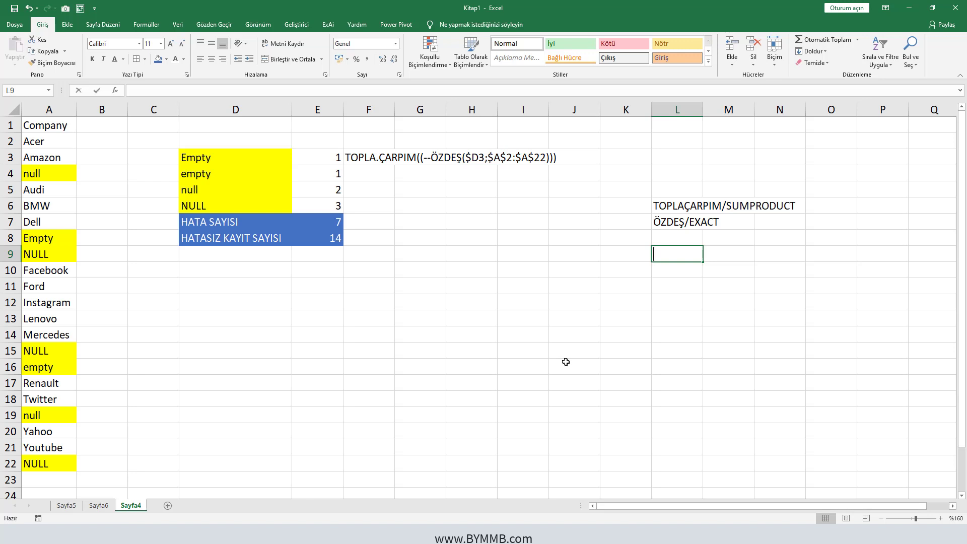
Add notes EYOKSA/ISNA in L9 and KAÇINCI/MATCH in L10, then clear the typed 14 from E8.
type("EYOKSA")
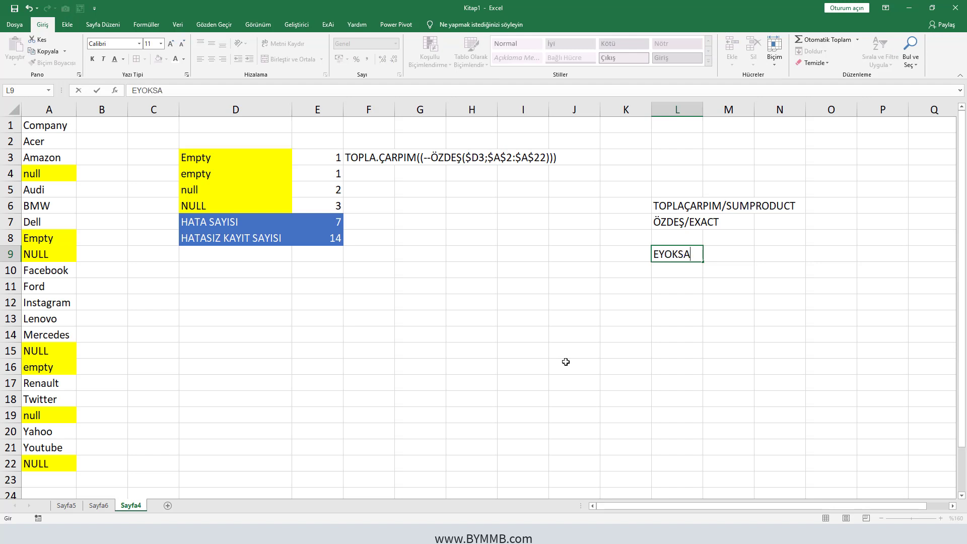
type("/ISNA")
key("Return")
type("KA")
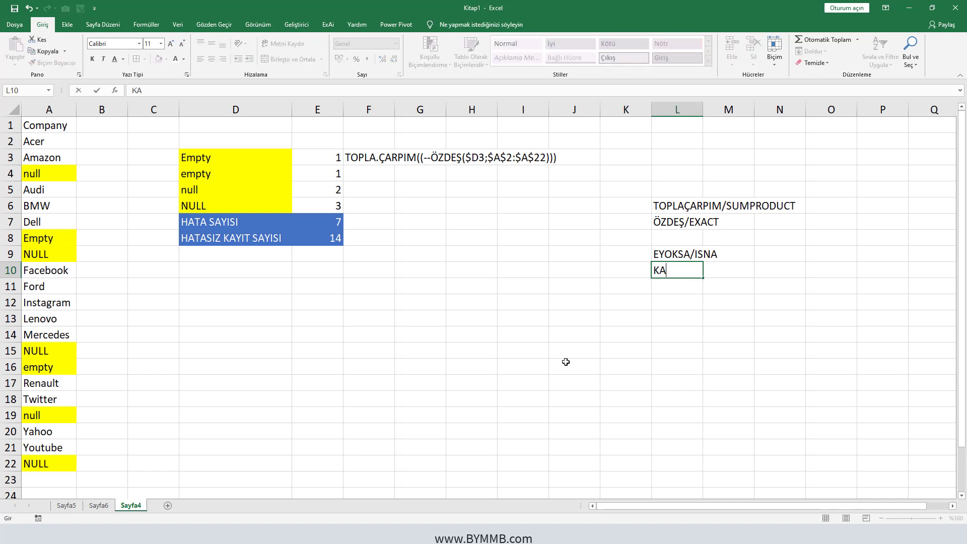
type("ÇINCI")
type("/MATCH")
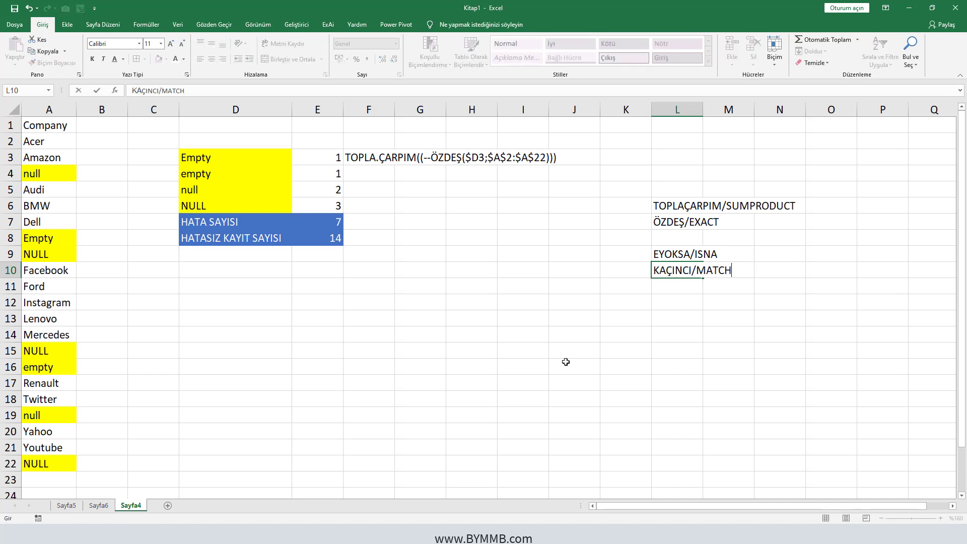
key("Return")
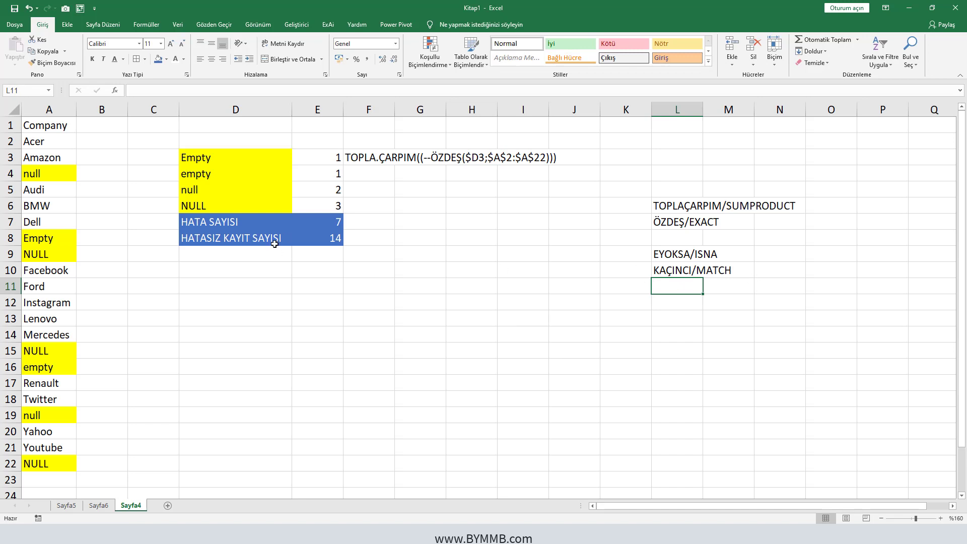
left_click(312, 237)
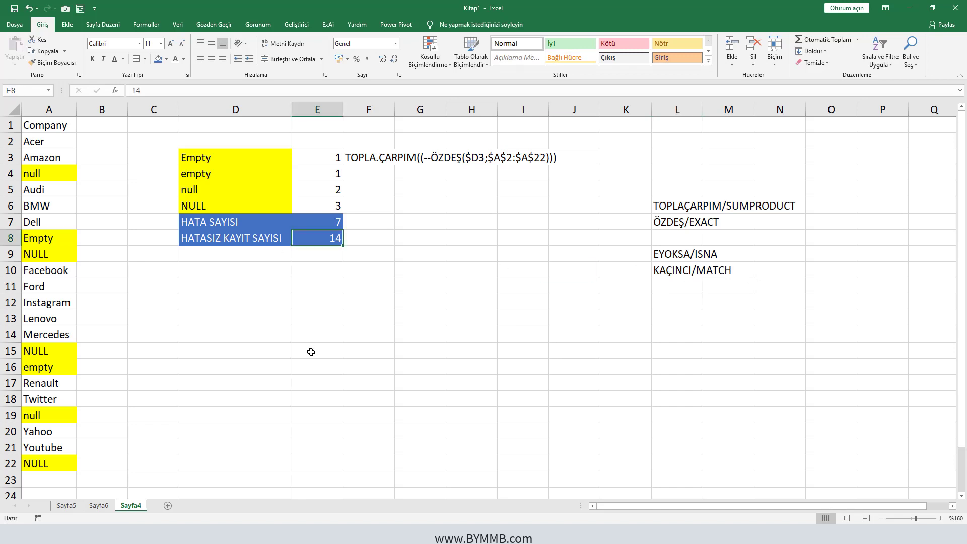
key("Delete")
Begin E8's formula as =TOPLA.ÇARPIM(--(EYOKSA(KAÇINCI( using function autocomplete.
type("=")
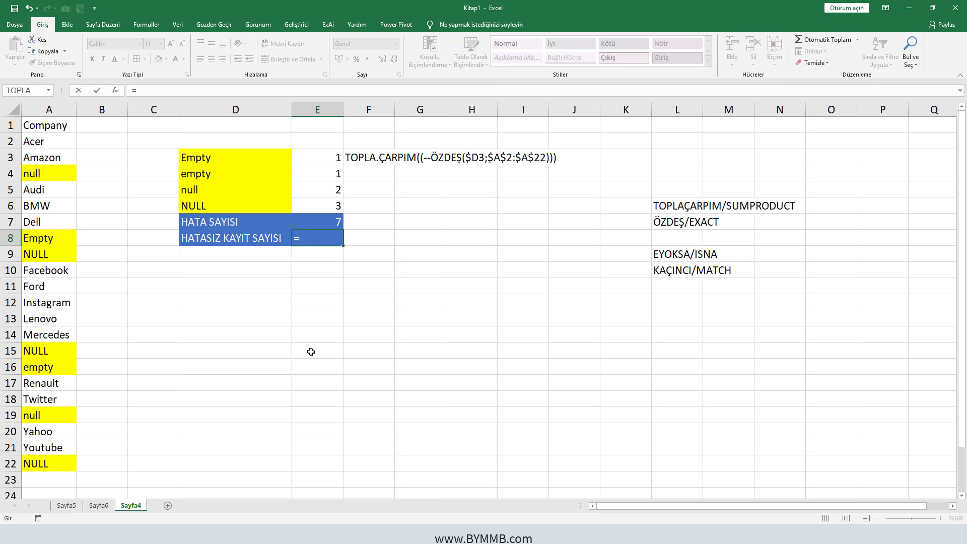
type("TOPL")
key("Down")
key("Tab")
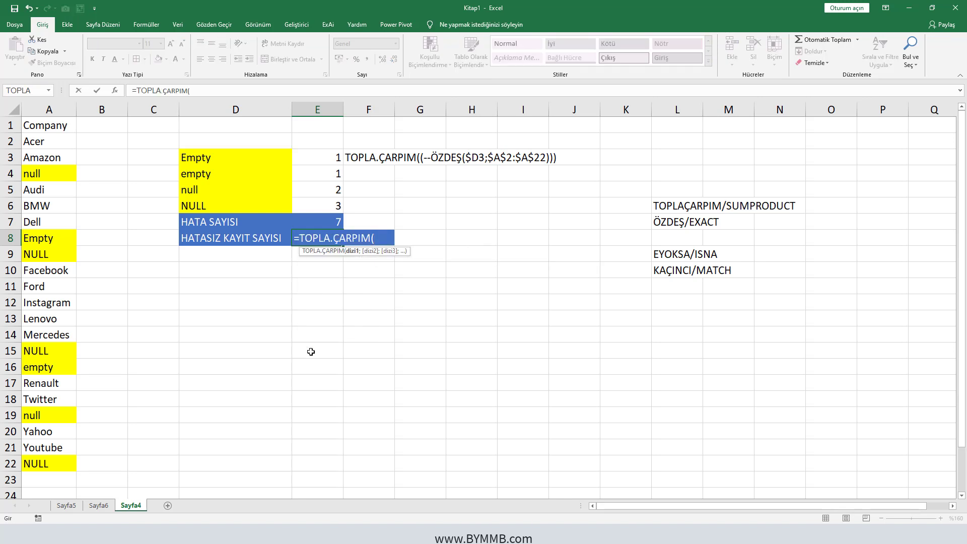
type("--(")
type("EYOK")
key("Tab")
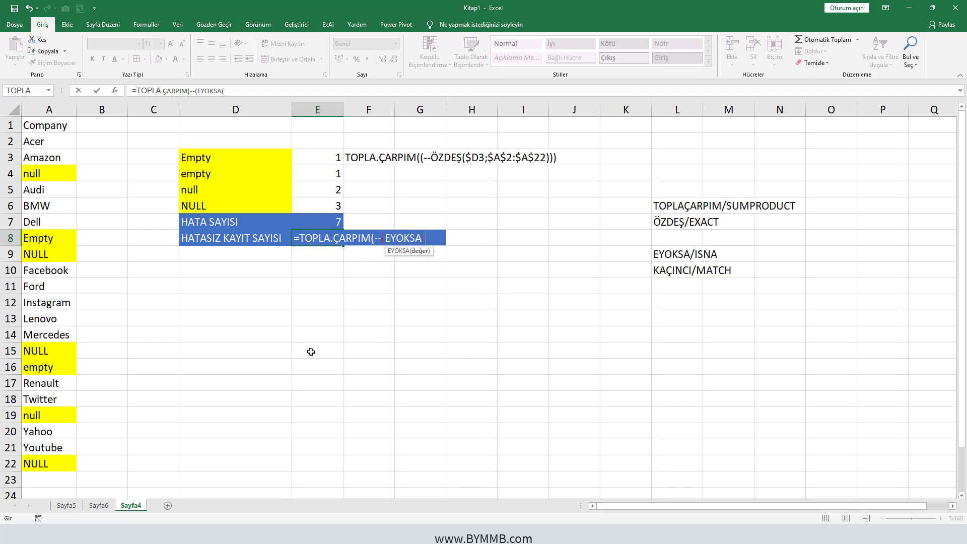
type("K")
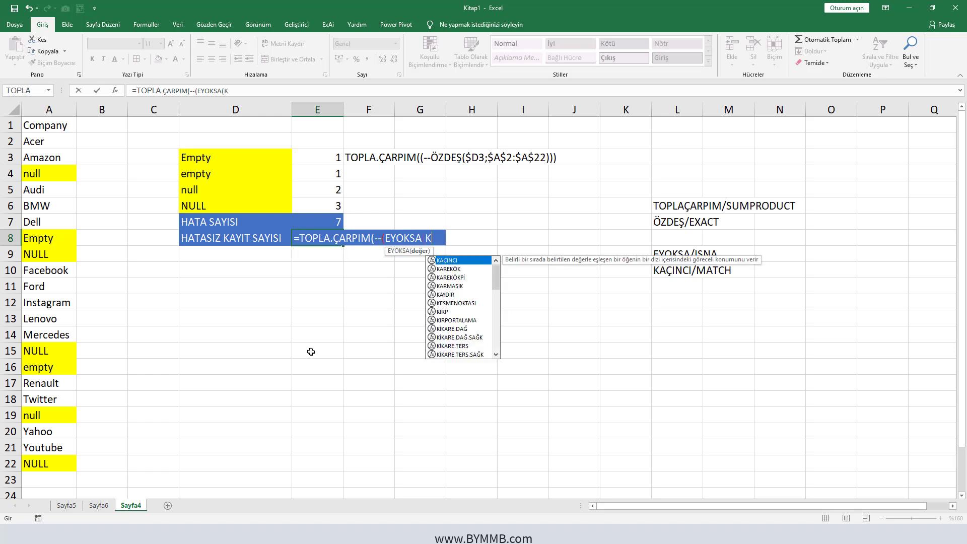
type("AÇ")
key("Tab")
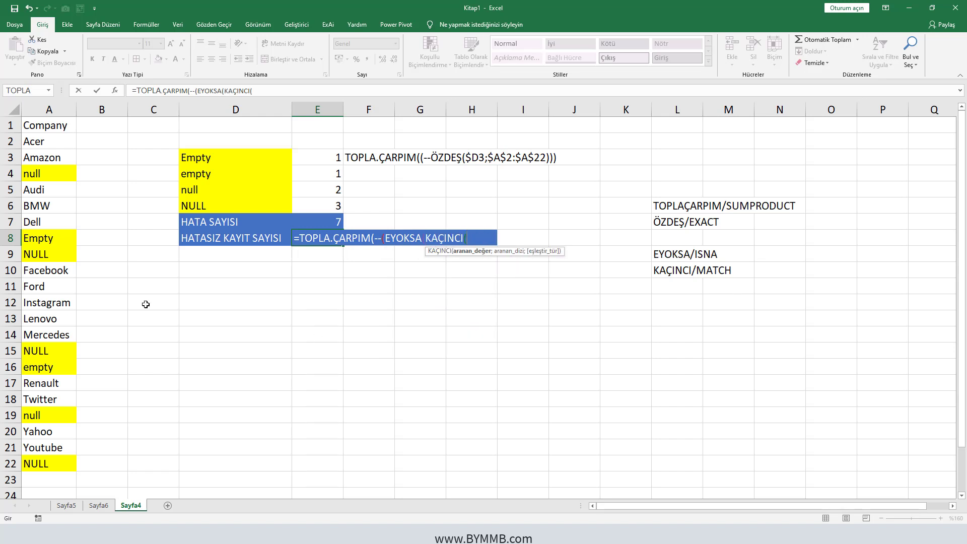
Complete the KAÇINCI arguments with A2:A22, D3:D6 and 0, giving 14 error-free records.
left_click_drag(42, 137, 57, 464)
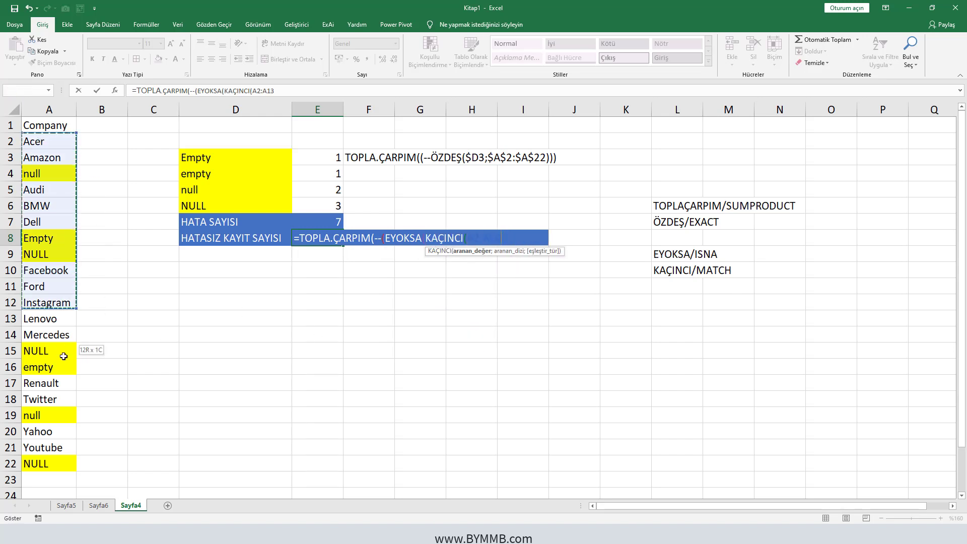
type(";")
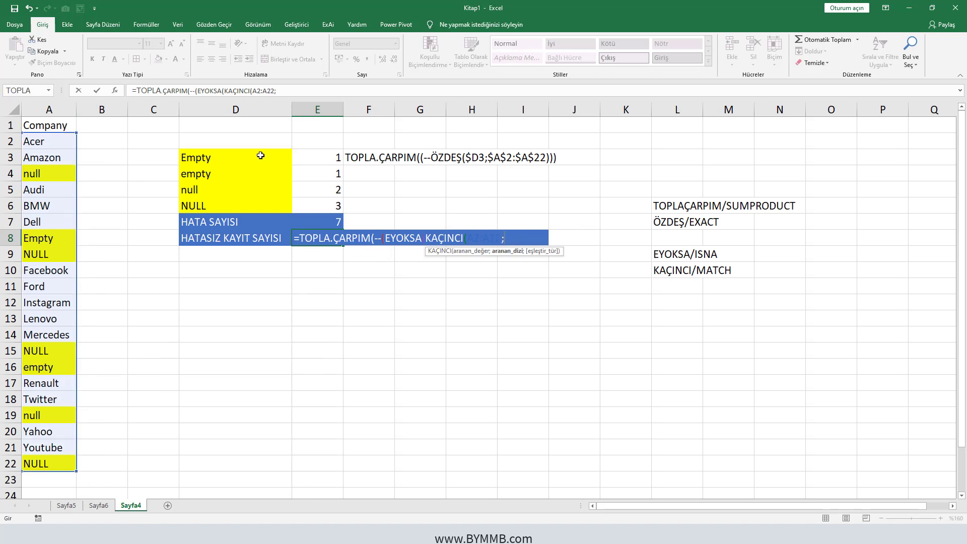
mouse_move(258, 158)
left_mouse_down()
mouse_move(262, 188)
mouse_move(252, 209)
left_mouse_up()
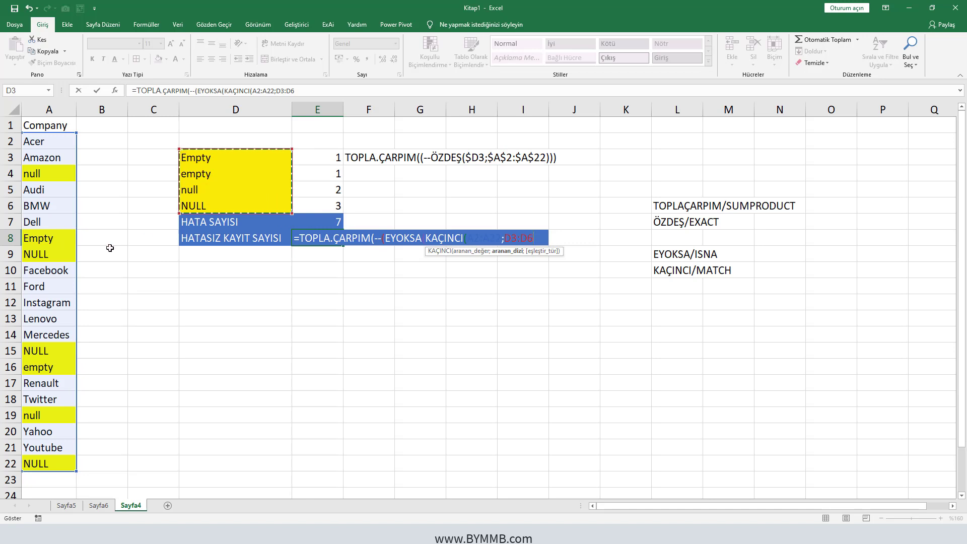
type(";")
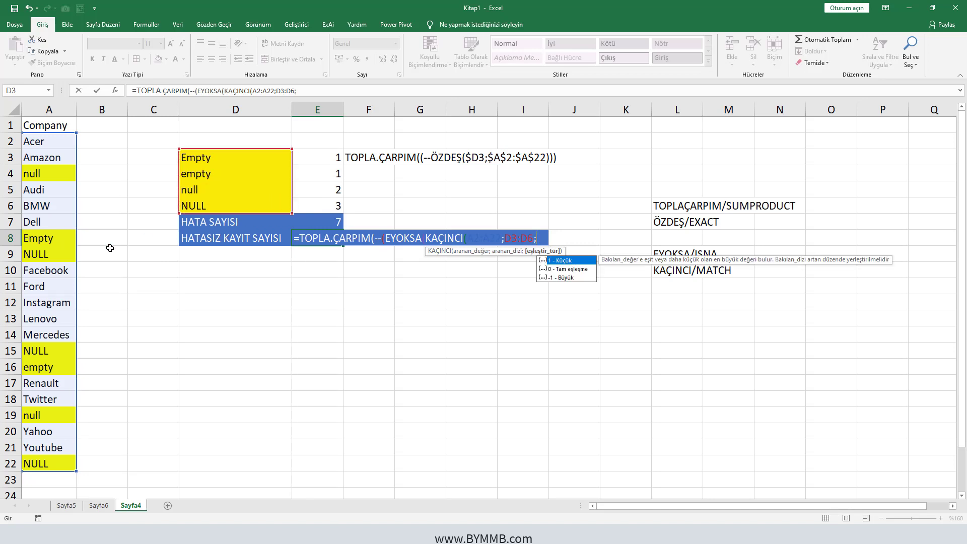
type("0")
type(")")
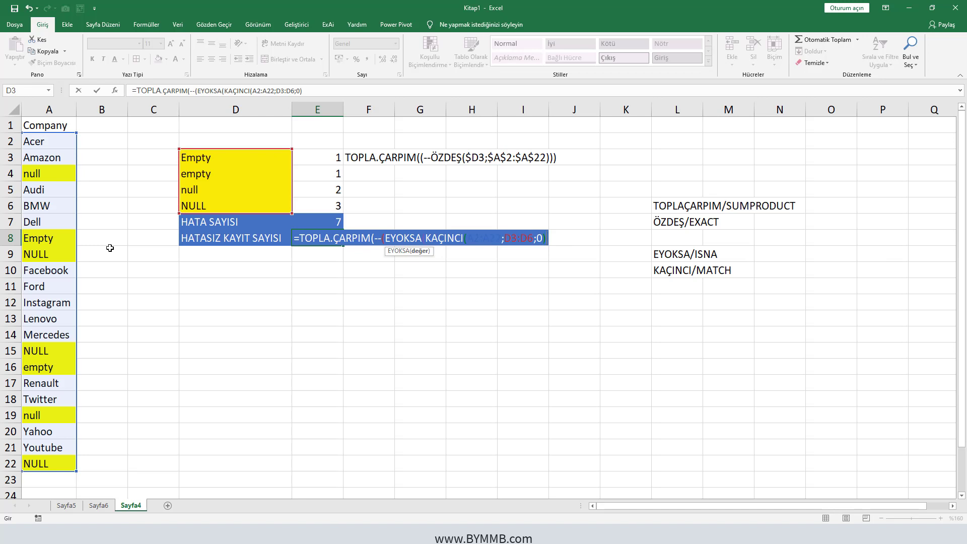
type(")")
key("Return")
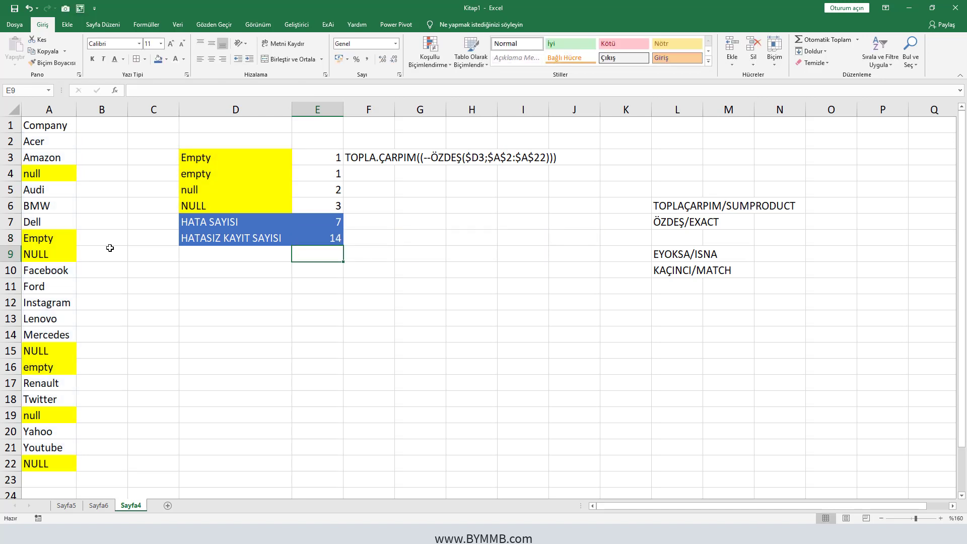
key("Up")
Paste E8's formula text TOPLA.ÇARPIM(--(EYOKSA(KAÇINCI(A2:A22;D3:D6;0)))) into F8 as a note.
key("F2")
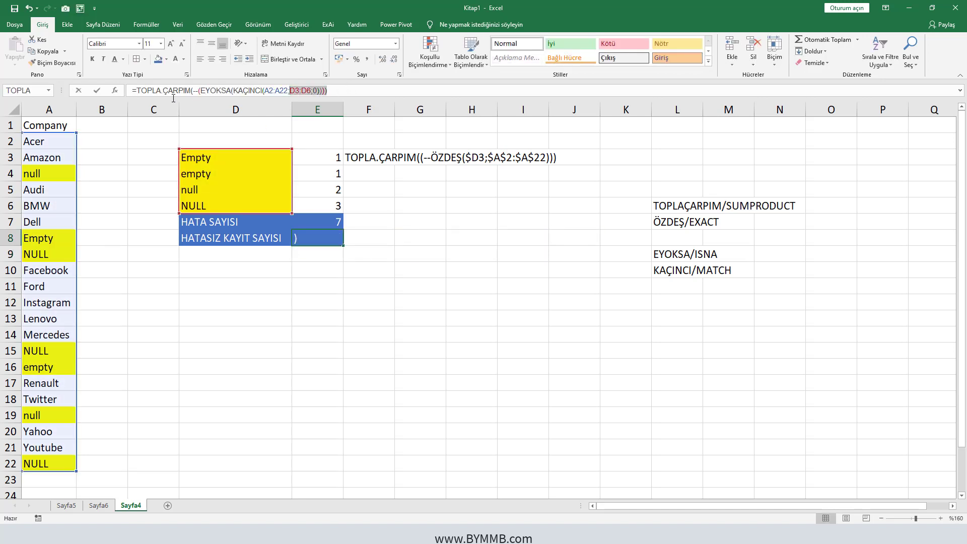
left_click_drag(173, 98, 136, 91)
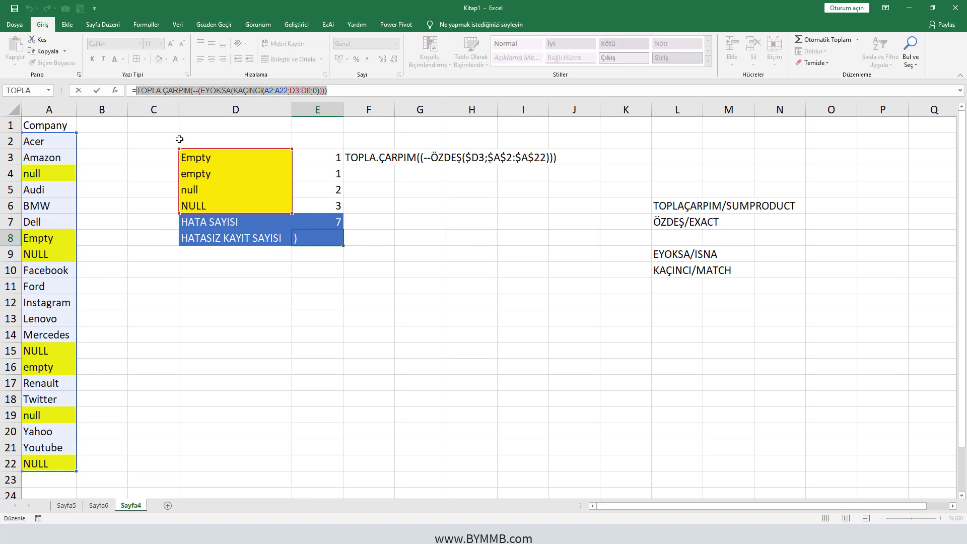
key("ctrl+c")
key("Return")
key("Up")
key("Right")
key("ctrl+v")
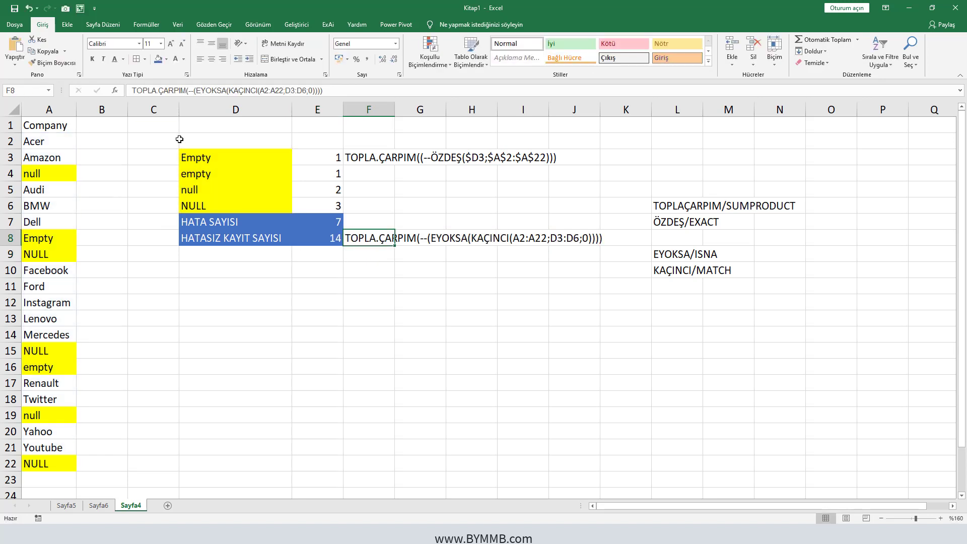
key("Return")
key("Left")
key("Up")
key("Left")
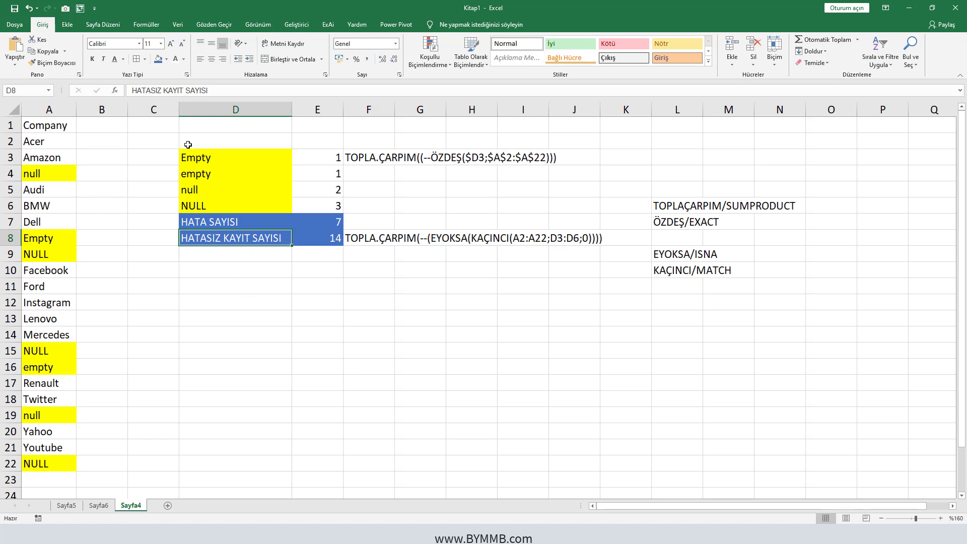
left_click_drag(237, 157, 250, 209)
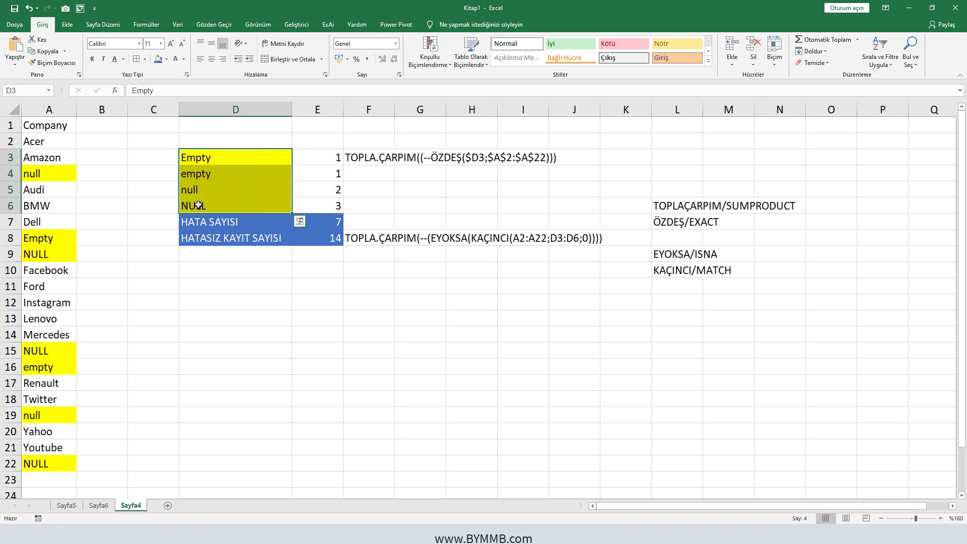
left_click(327, 241)
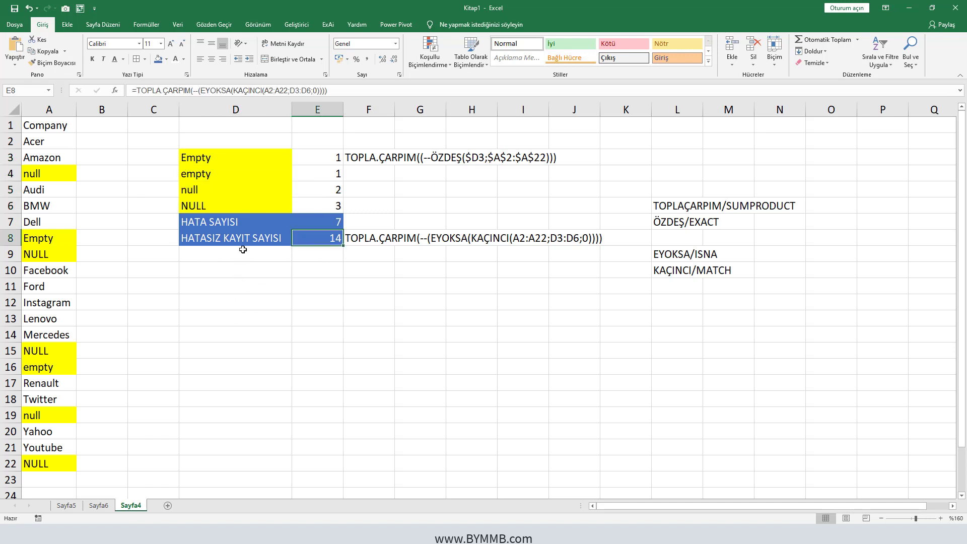
left_click(231, 237)
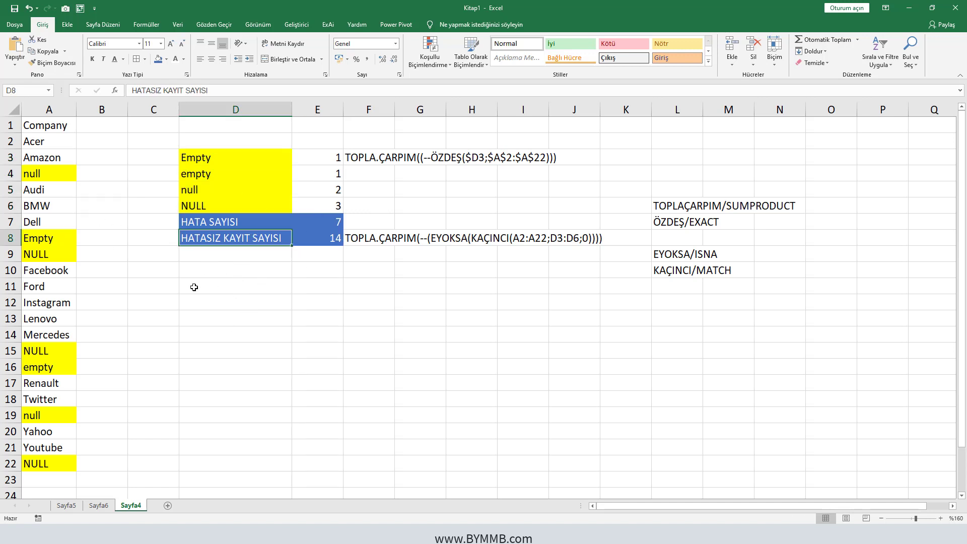